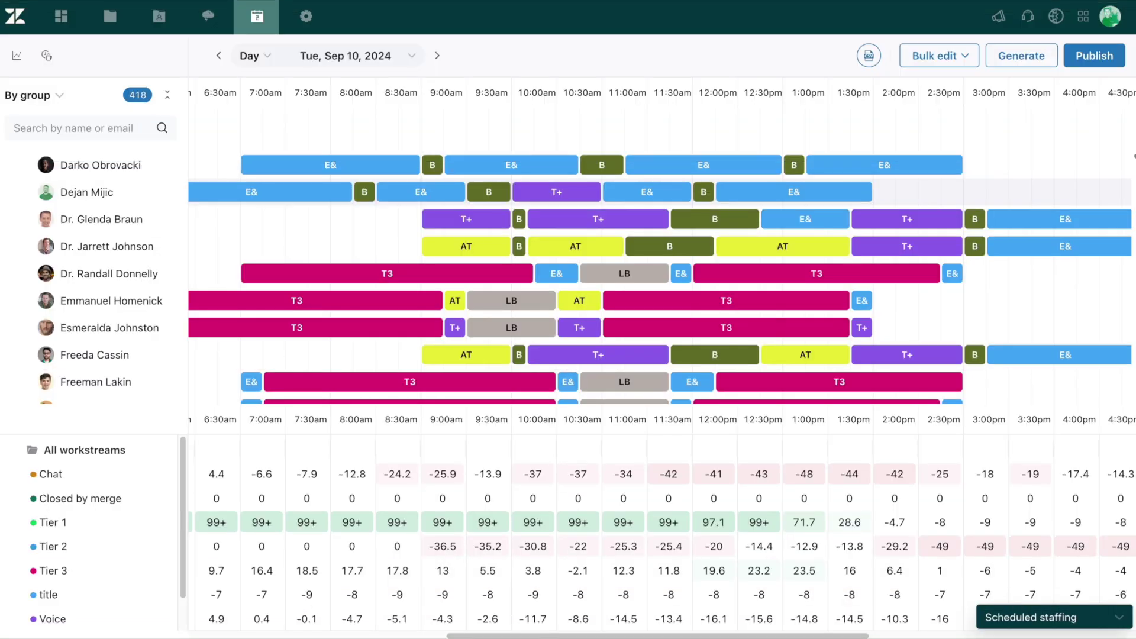
# Step: Go to Organization structure > Locations and display the Georgia location's settings
pyautogui.click(308, 16)
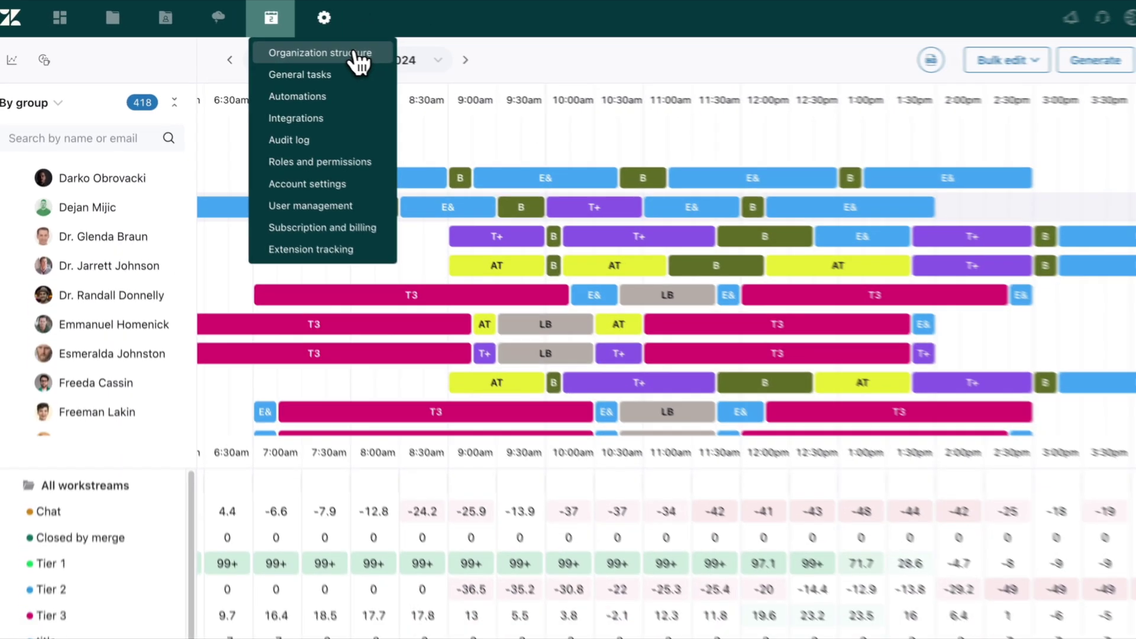
pyautogui.click(356, 55)
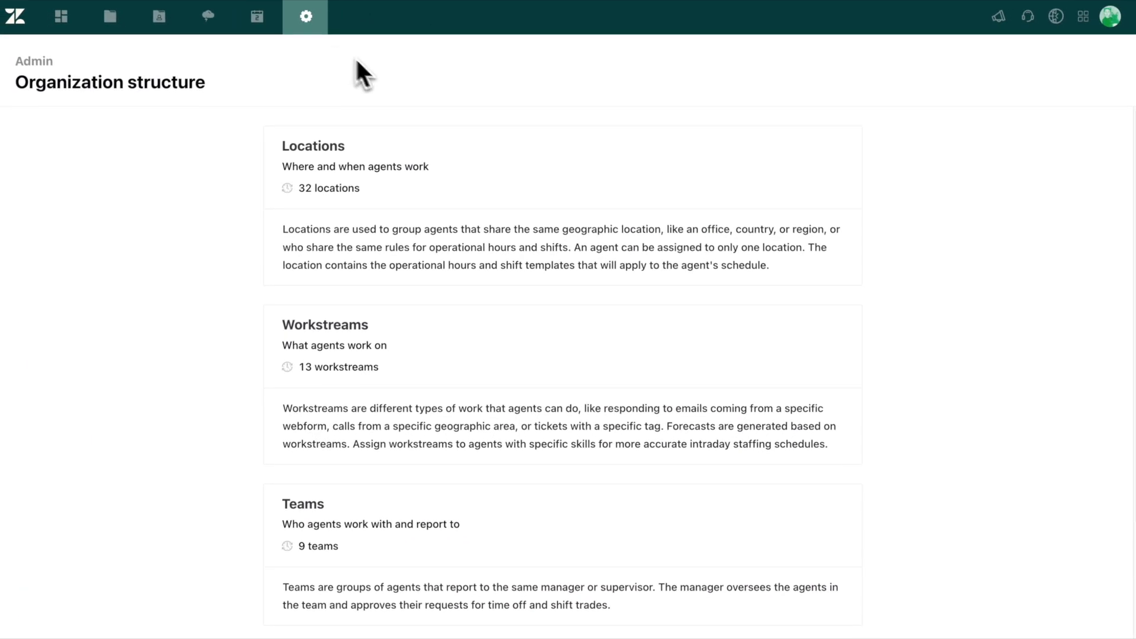
pyautogui.click(462, 162)
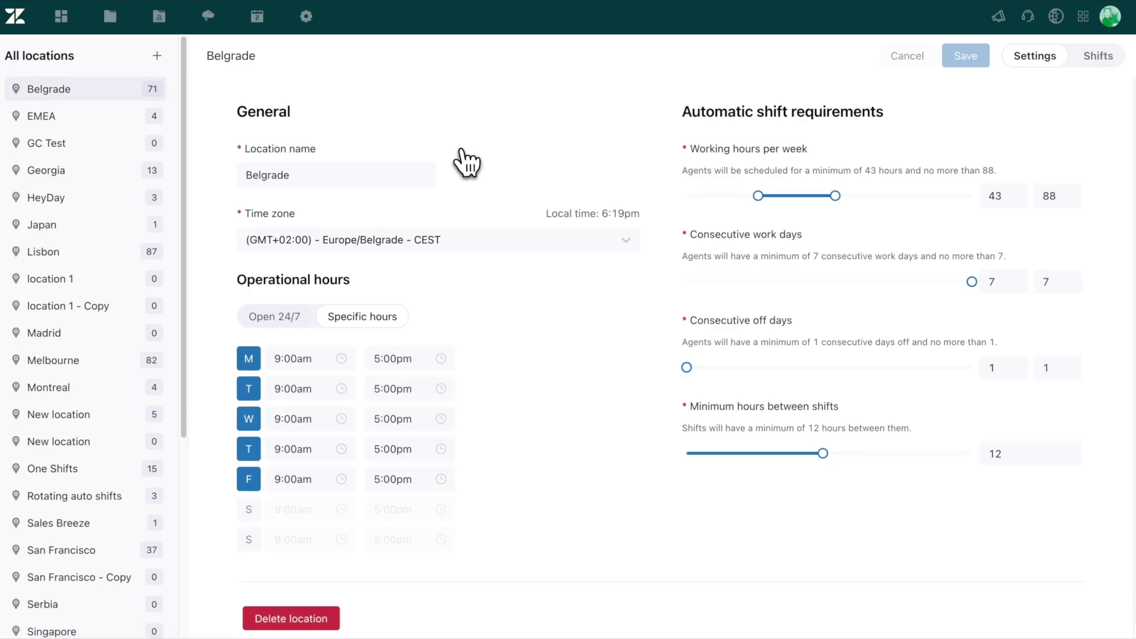
pyautogui.moveTo(53, 116)
pyautogui.click(47, 174)
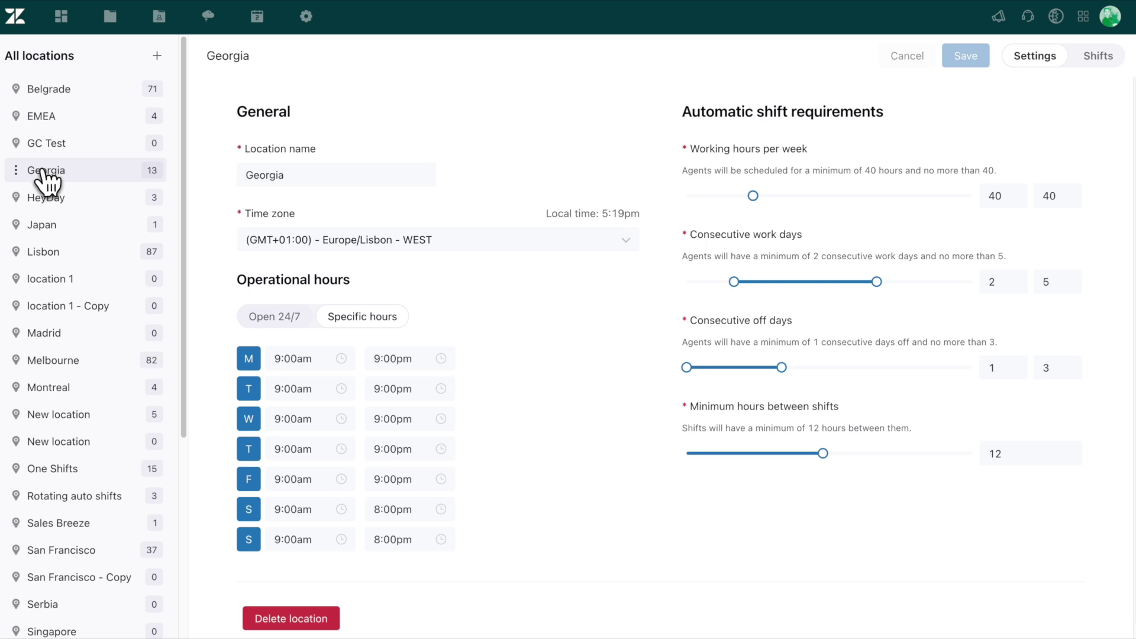
# Step: Set Belgrade's max weekly hours to 102, add Saturday 9am–5pm hours, and save
pyautogui.click(64, 91)
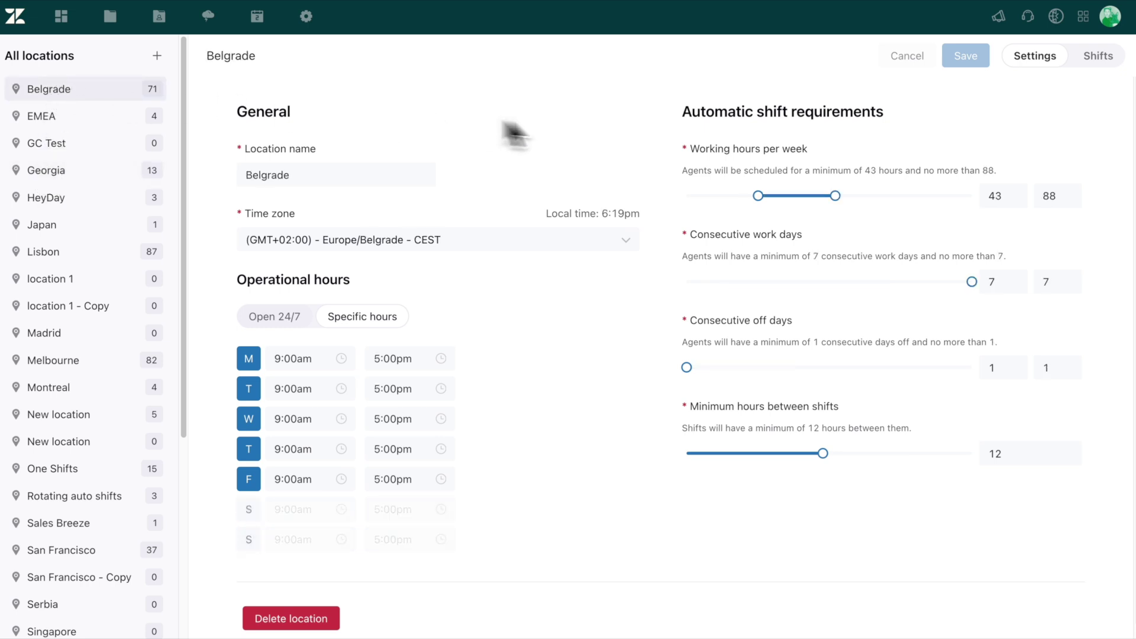
pyautogui.moveTo(835, 196)
pyautogui.mouseDown()
pyautogui.moveTo(873, 196)
pyautogui.moveTo(859, 196)
pyautogui.mouseUp()
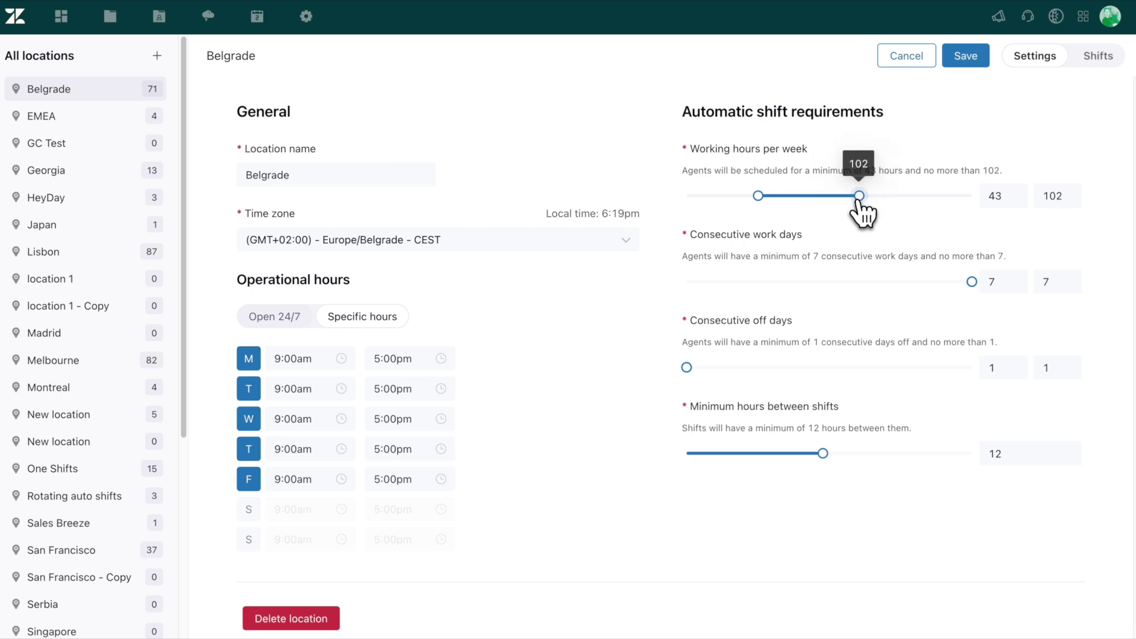
pyautogui.click(249, 510)
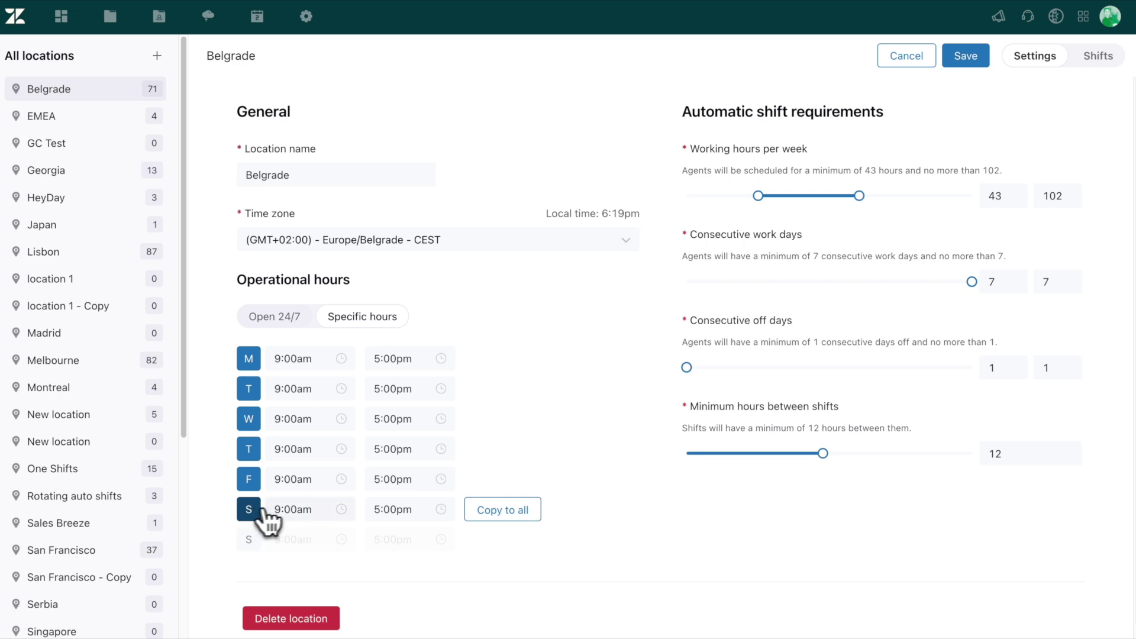
pyautogui.click(966, 60)
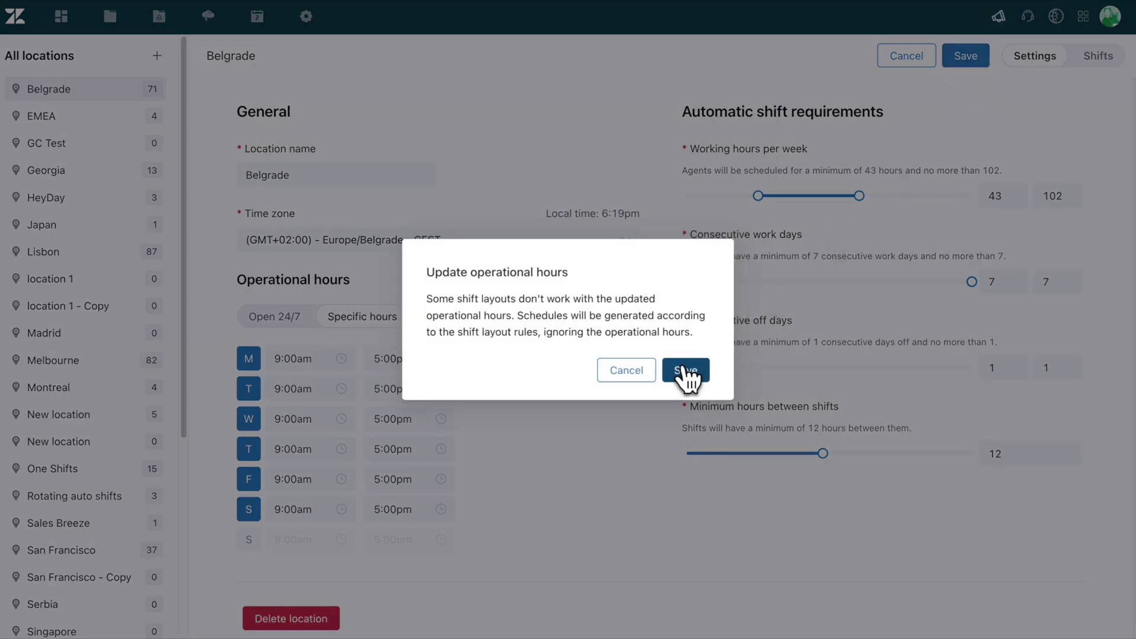
pyautogui.click(685, 371)
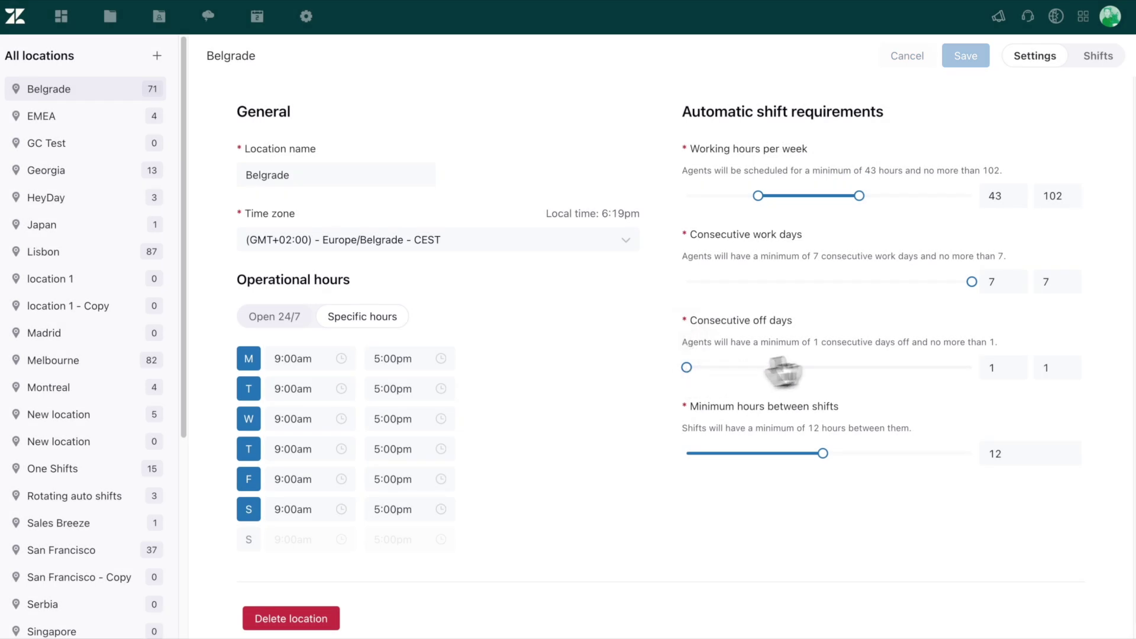
# Step: Review the 9-5 shift's university-classes variant intraday layout, leaving only the lunch break
pyautogui.click(1116, 56)
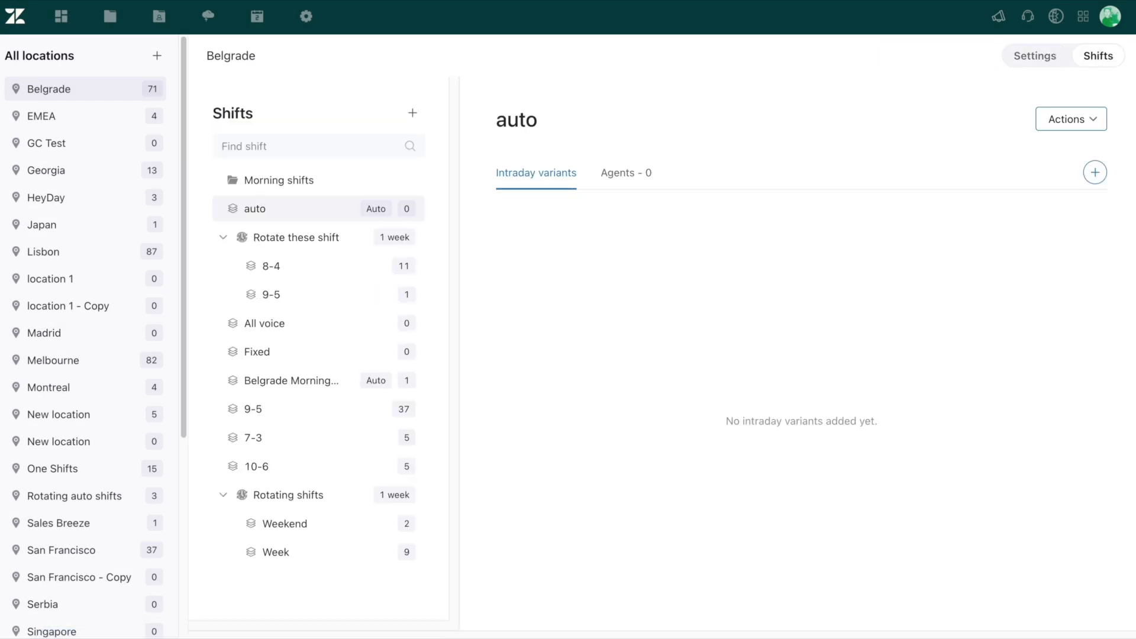
pyautogui.click(317, 276)
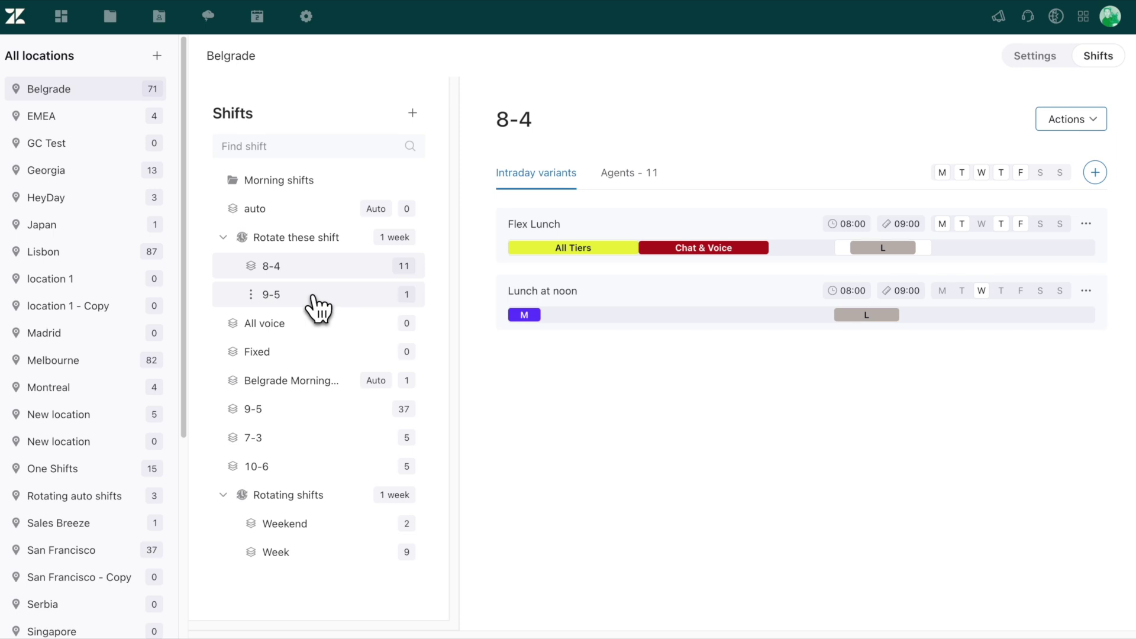
pyautogui.click(314, 297)
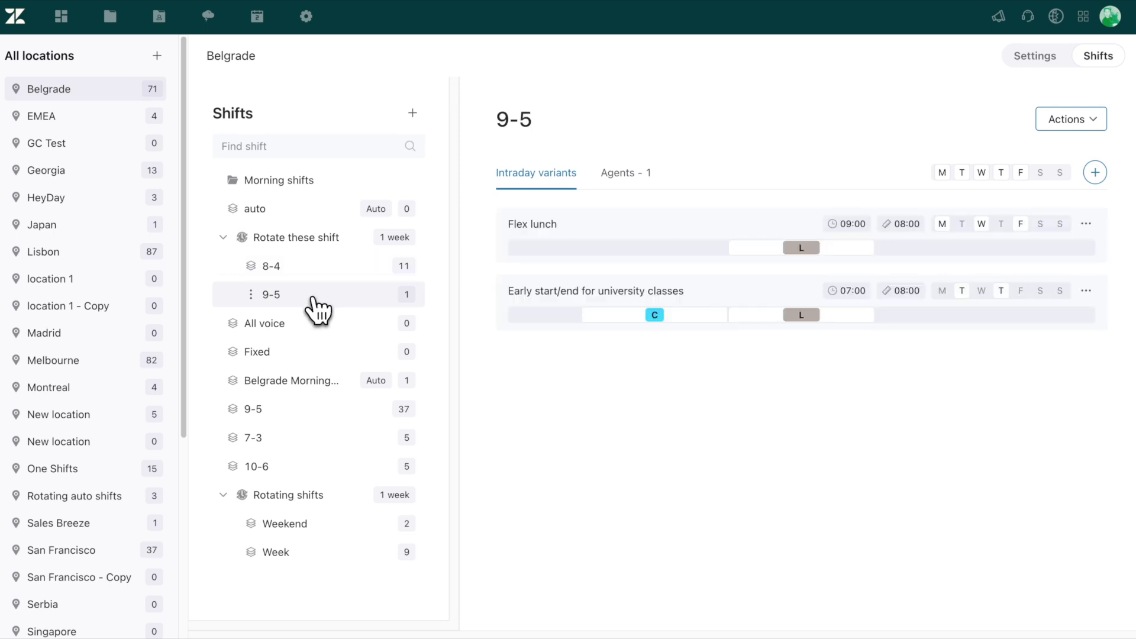
pyautogui.click(1085, 293)
pyautogui.click(1084, 313)
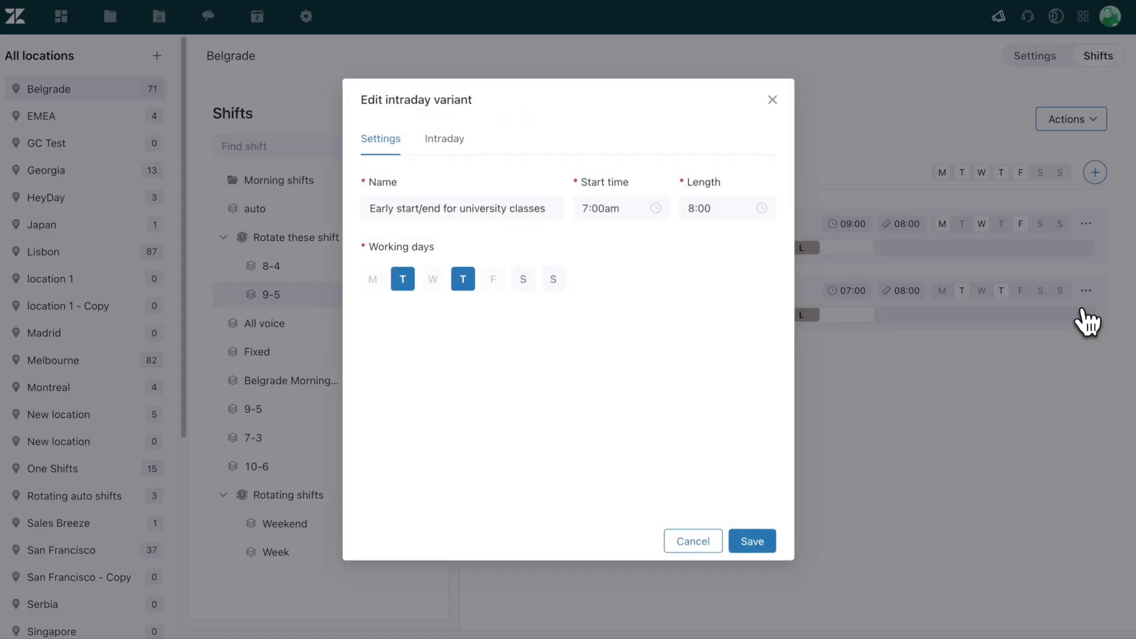
pyautogui.click(448, 142)
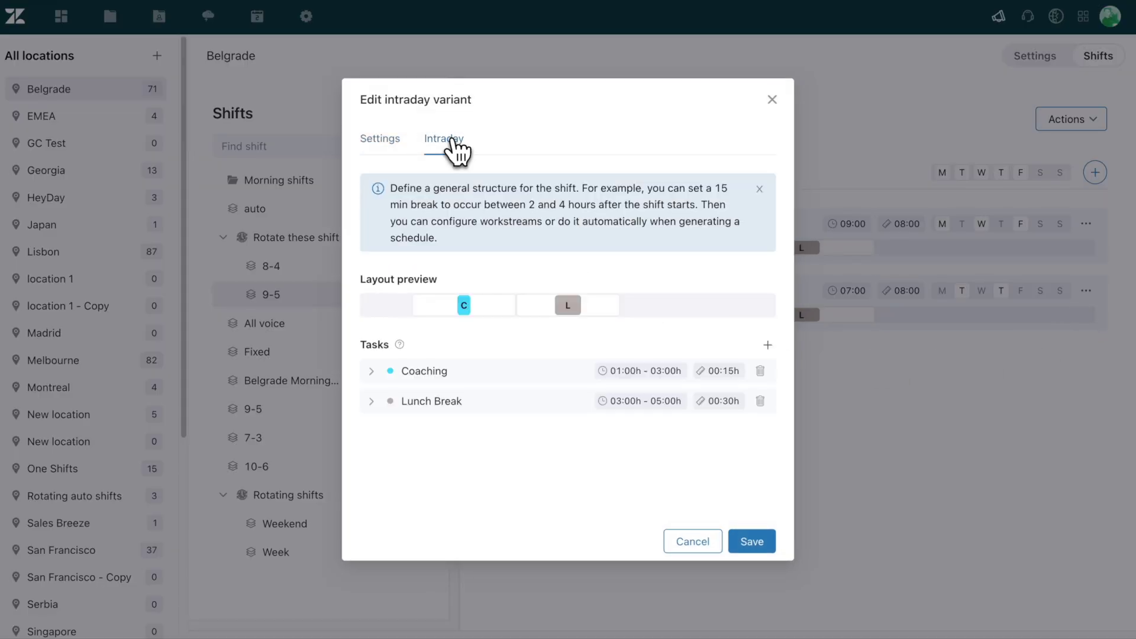
pyautogui.click(751, 541)
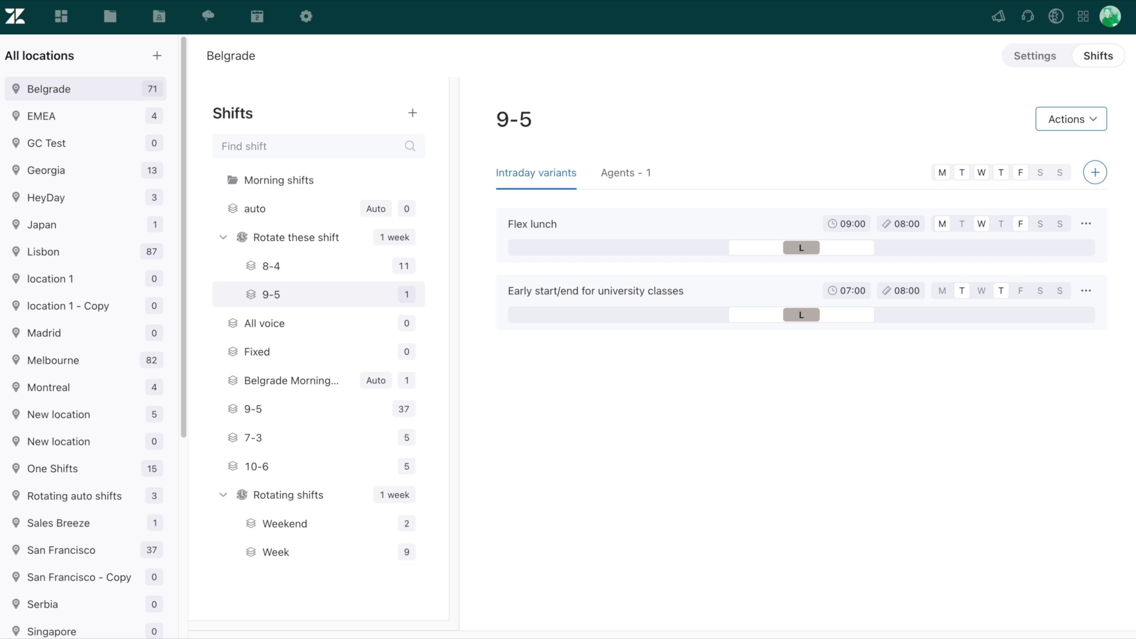
# Step: Run Auto schedule generation with the date range Sep 16 to Sep 21, 2024
pyautogui.click(257, 16)
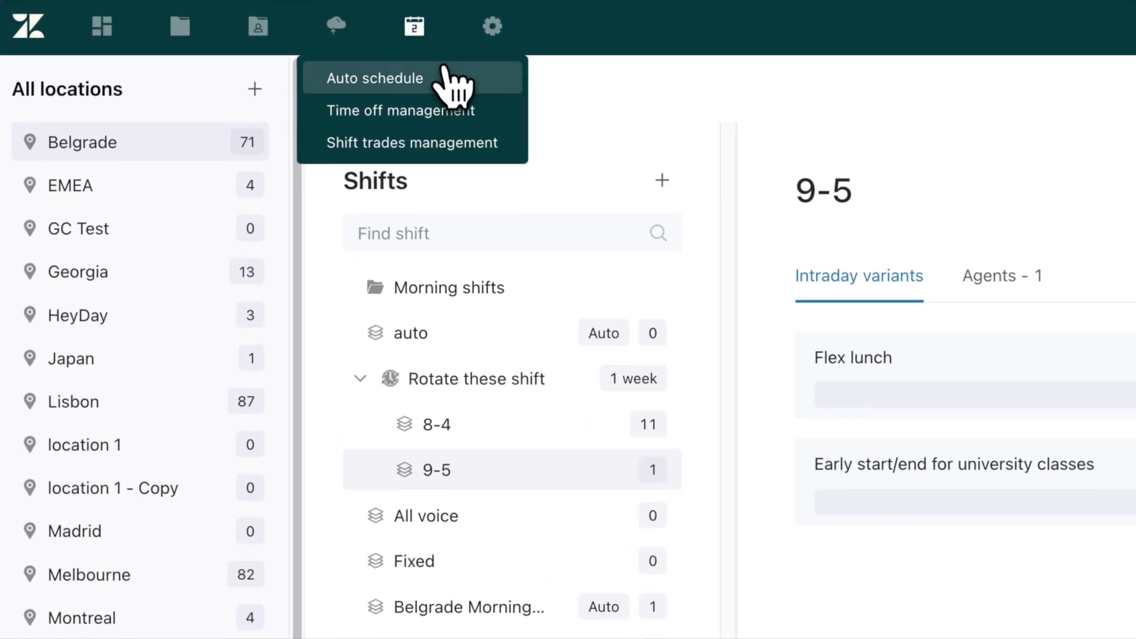
pyautogui.click(445, 72)
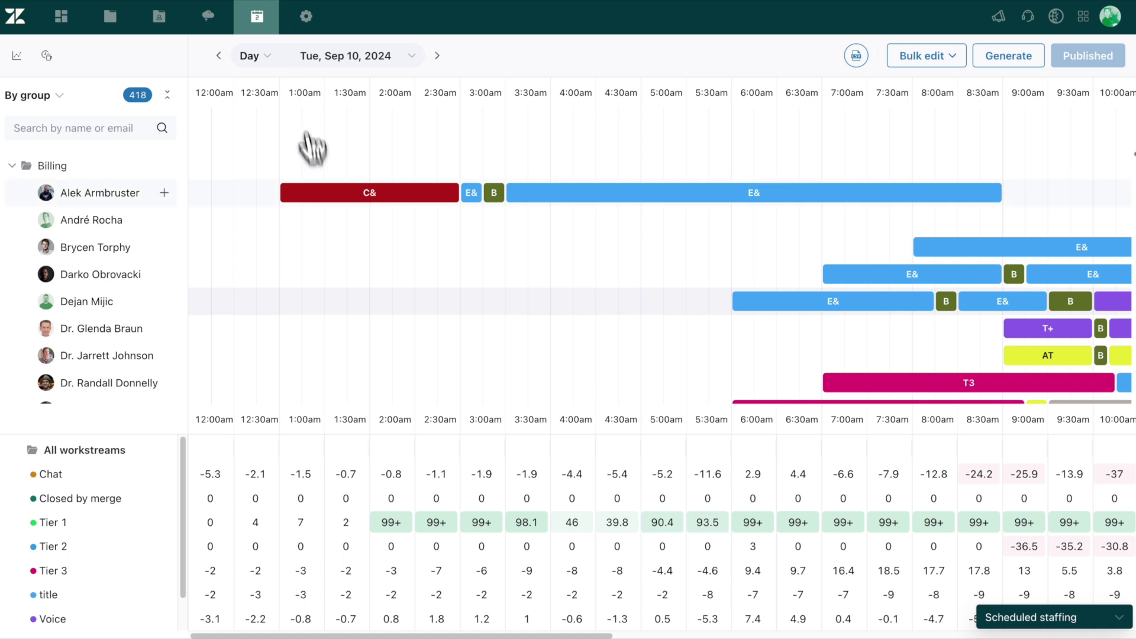
pyautogui.hscroll(4, 329, 240)
pyautogui.hscroll(5, 332, 248)
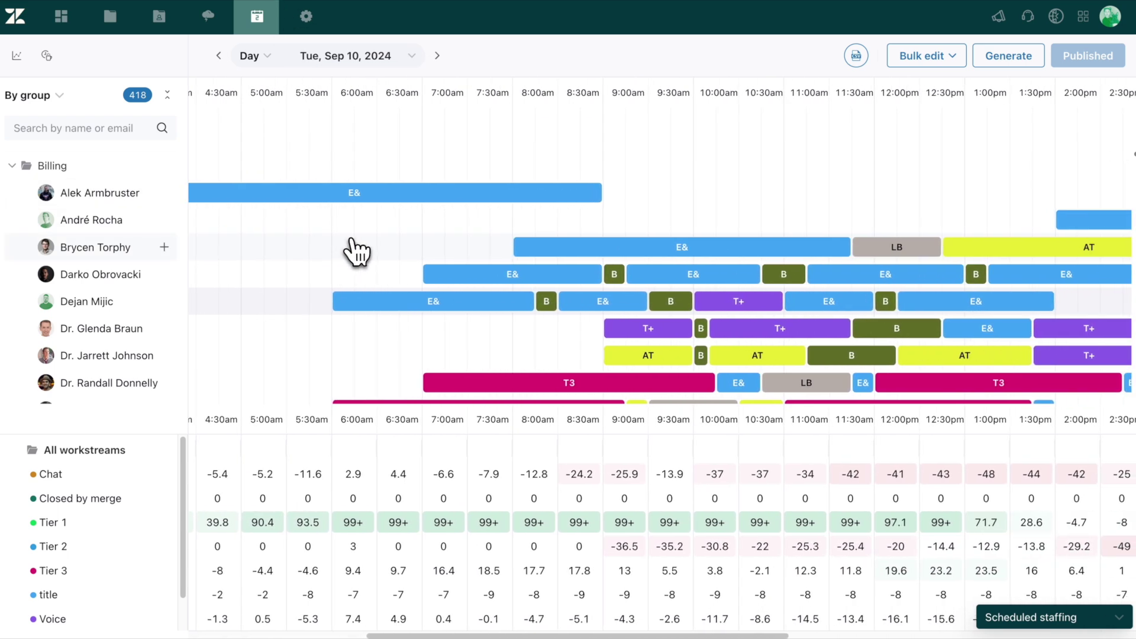
pyautogui.scroll(-1, 355, 251)
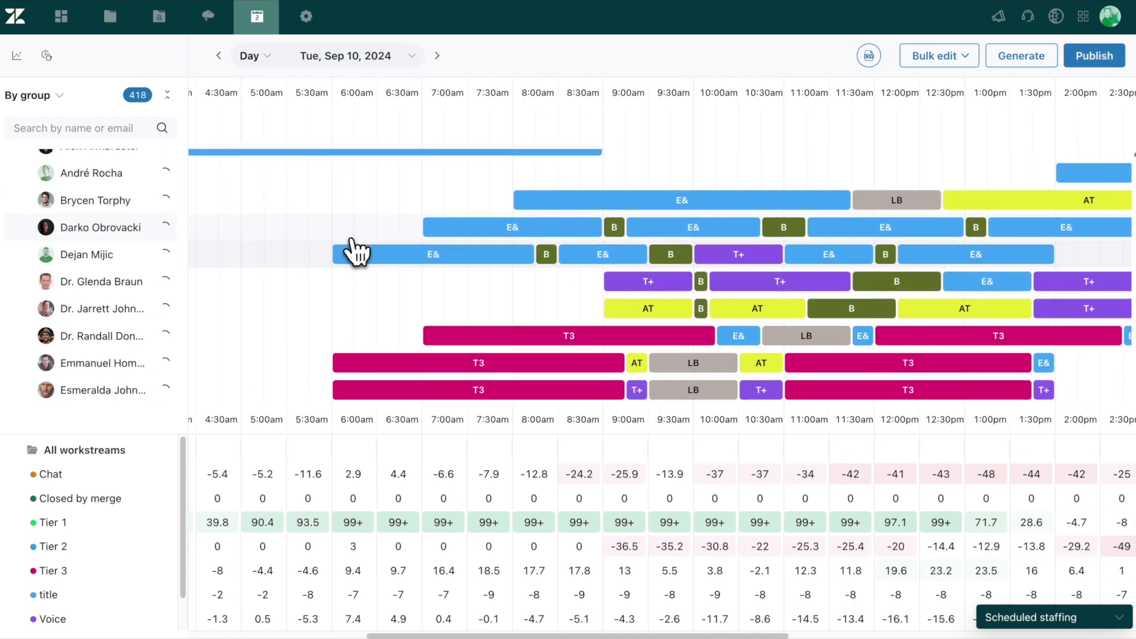
pyautogui.click(1029, 62)
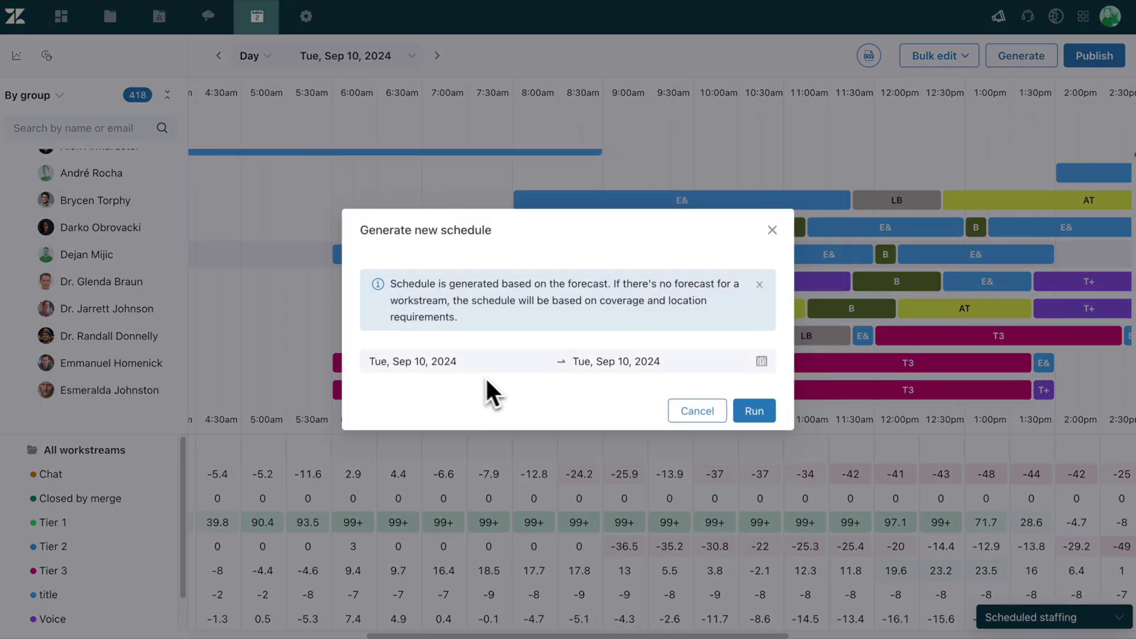
pyautogui.click(476, 371)
pyautogui.click(385, 517)
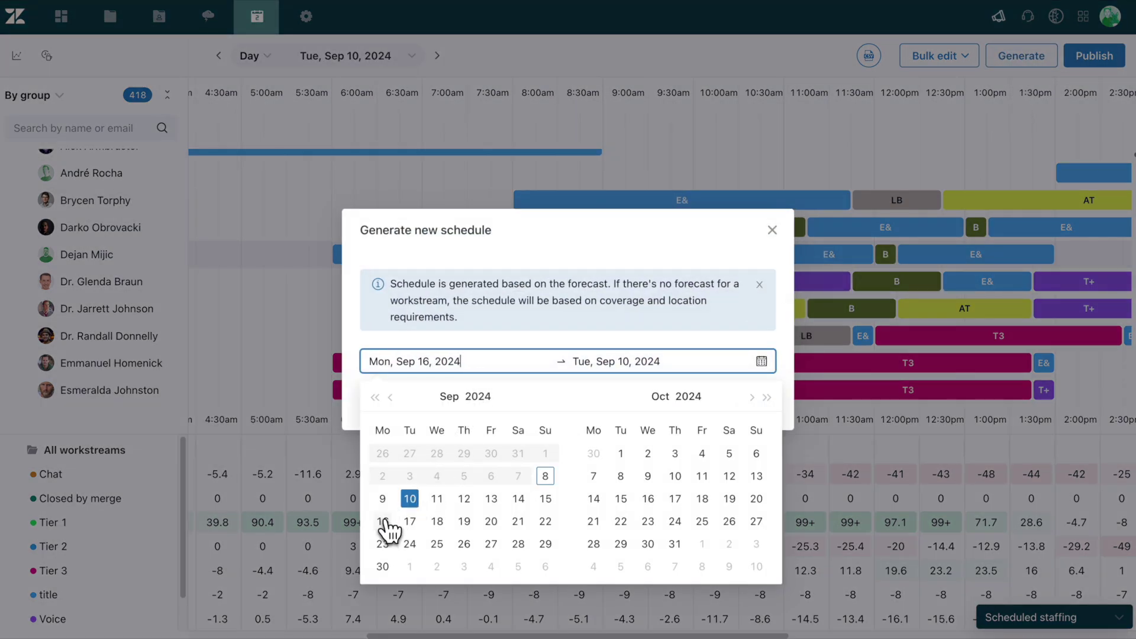
pyautogui.click(517, 515)
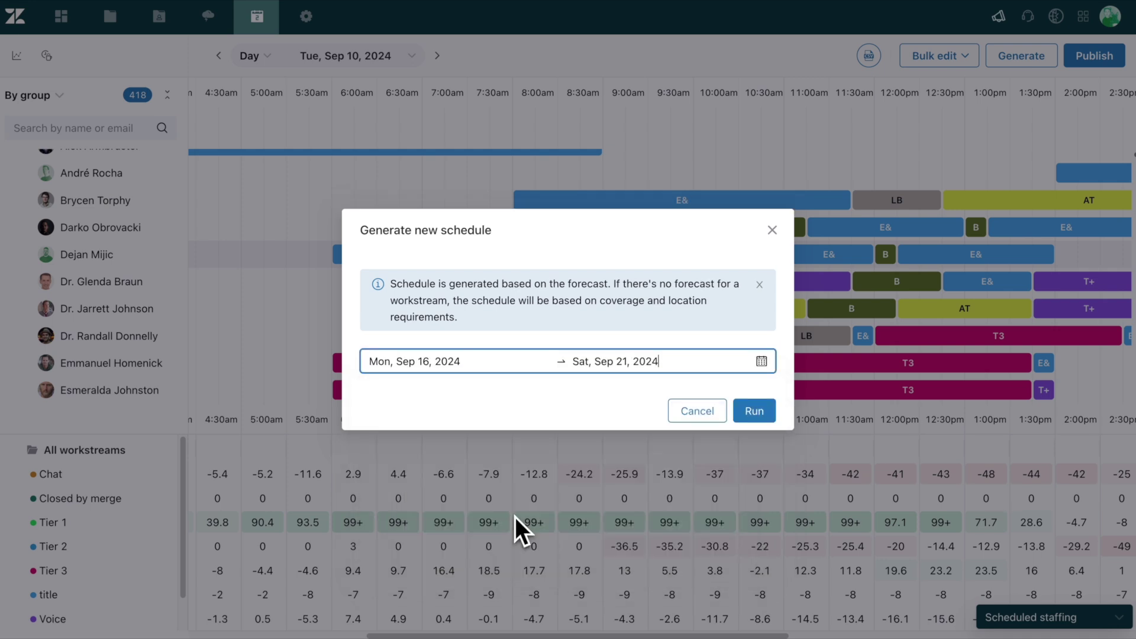
pyautogui.click(767, 413)
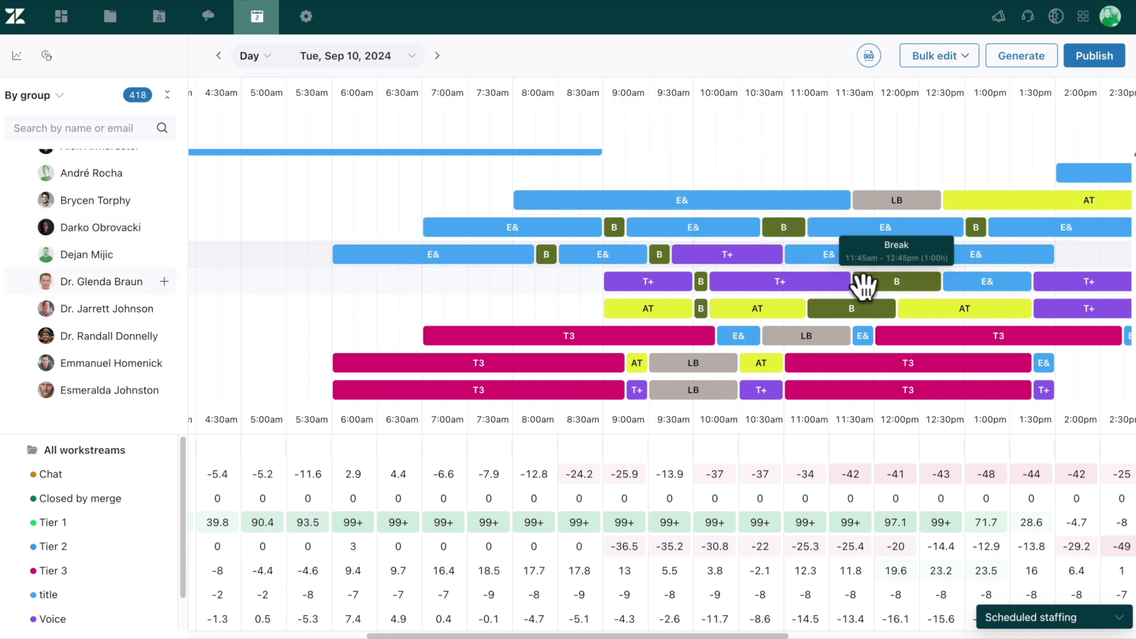
pyautogui.moveTo(861, 285); pyautogui.dragTo(895, 284)
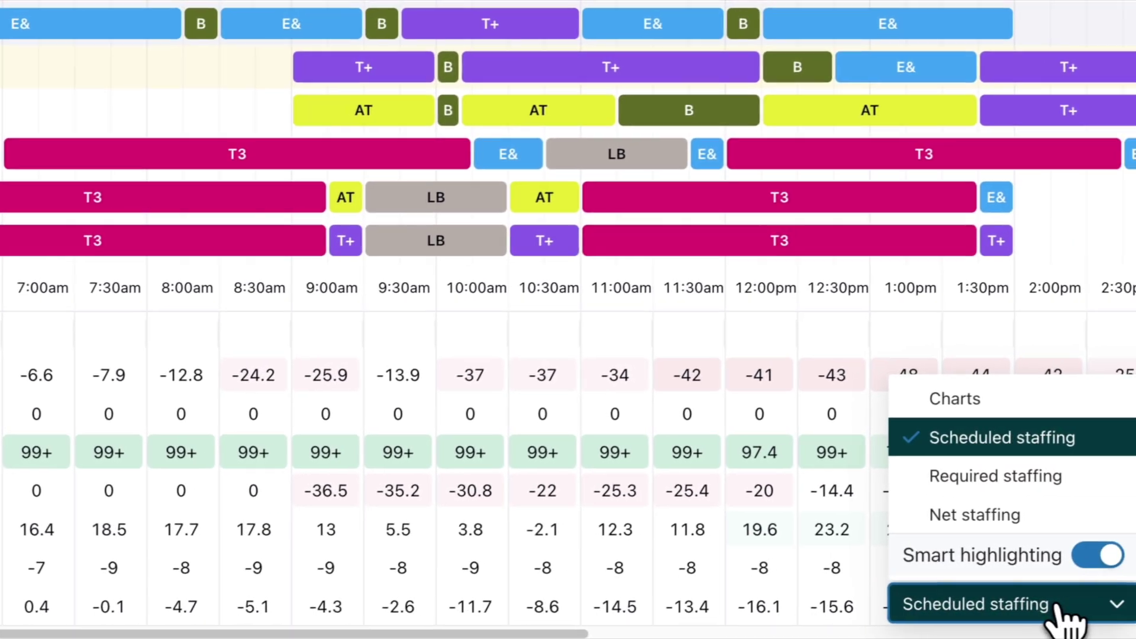
# Step: Switch the staffing panel to Charts, comparing Tier 2 scheduled and required agents
pyautogui.click(1030, 400)
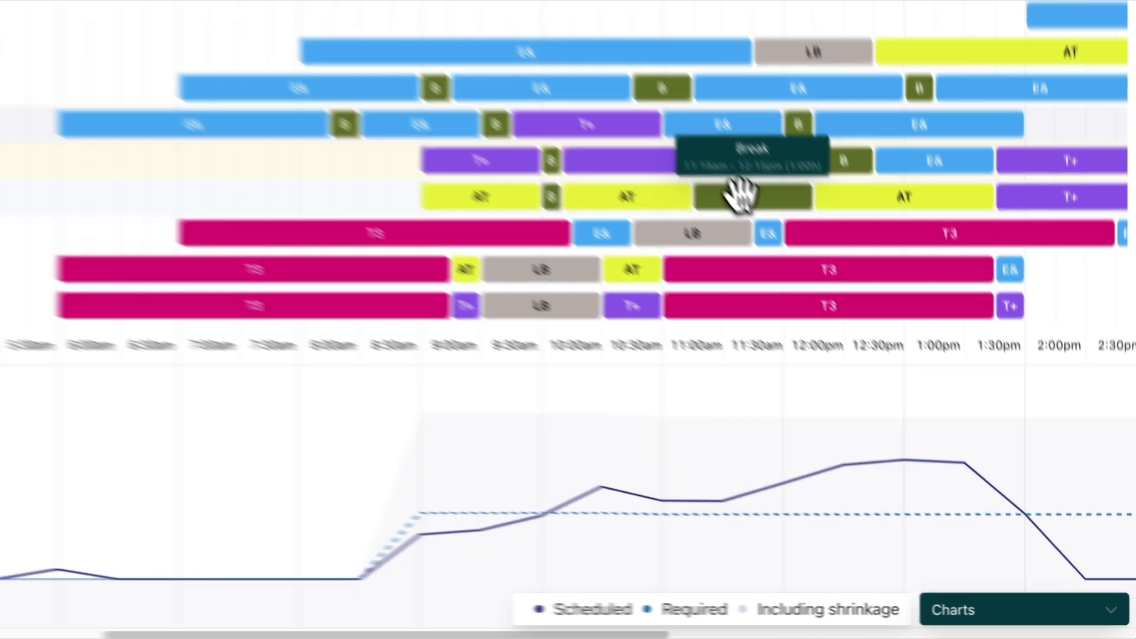
pyautogui.click(850, 308)
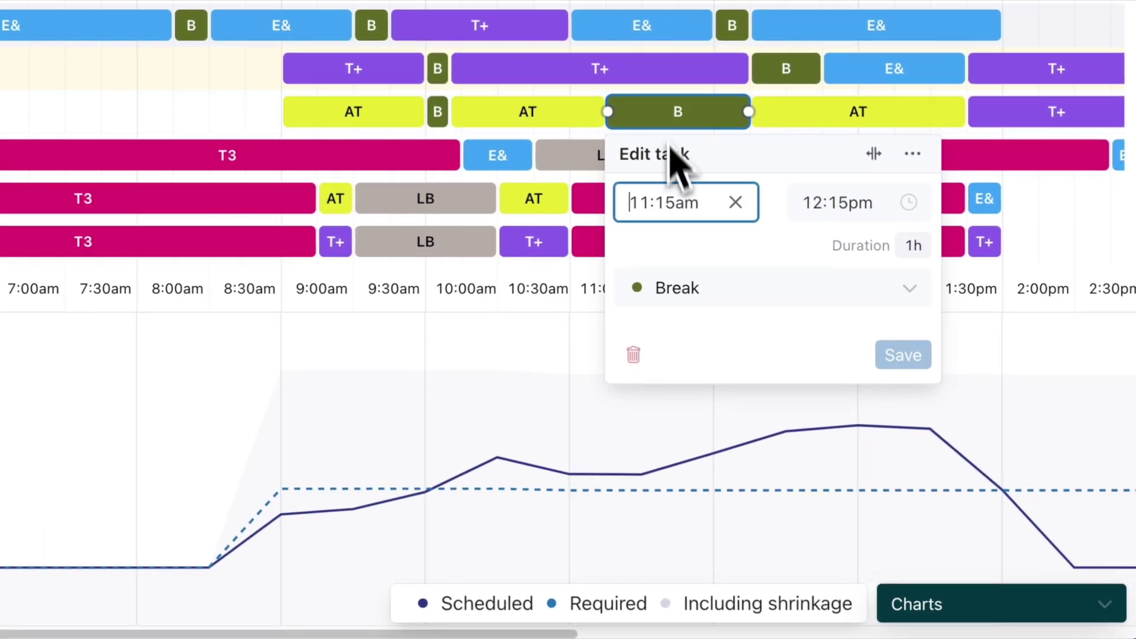
pyautogui.click(663, 287)
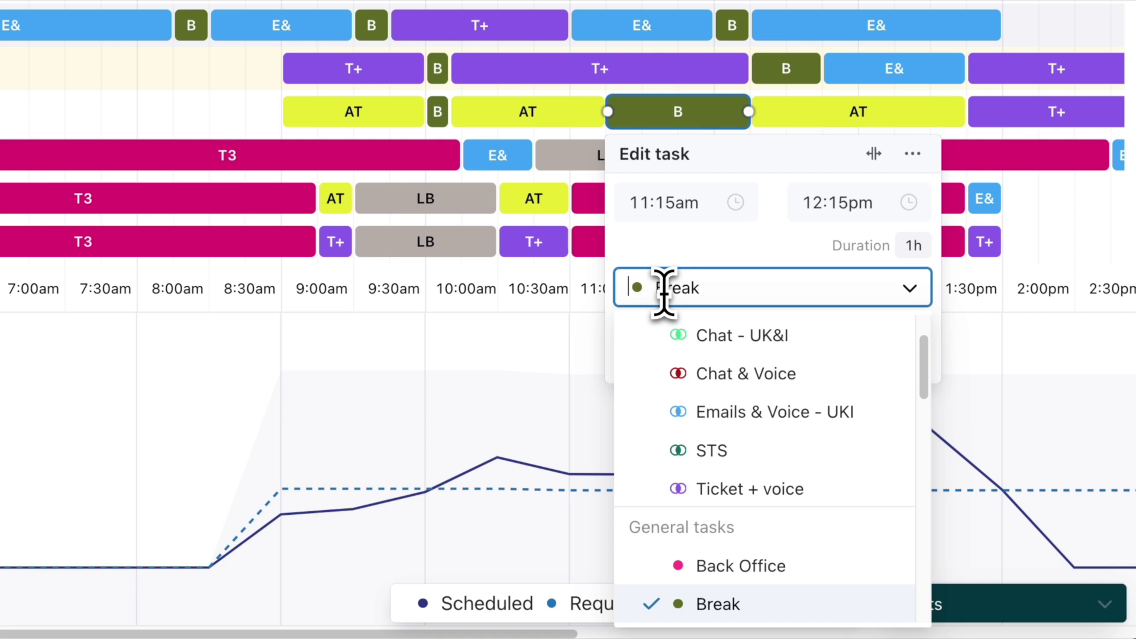
pyautogui.click(737, 568)
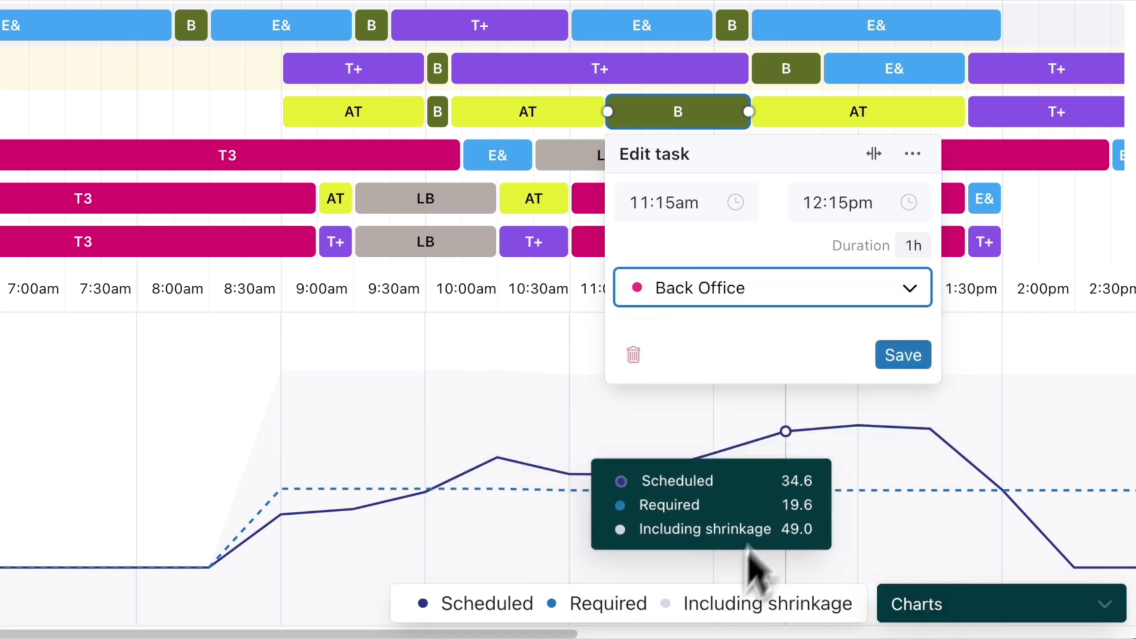
pyautogui.click(898, 357)
pyautogui.rightClick(811, 115)
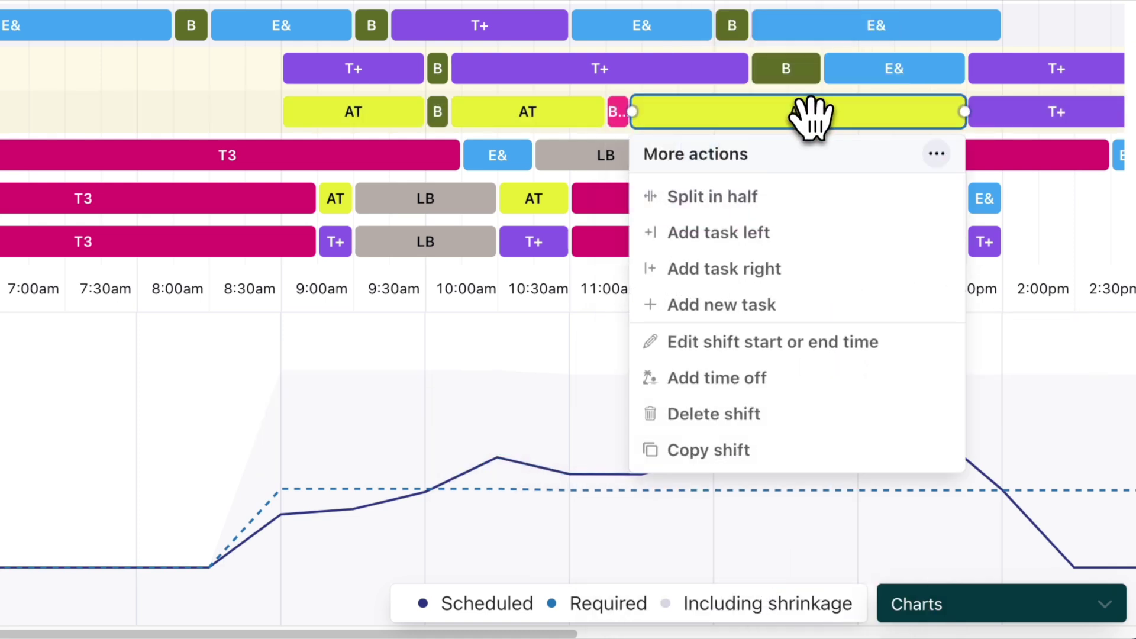
pyautogui.click(822, 237)
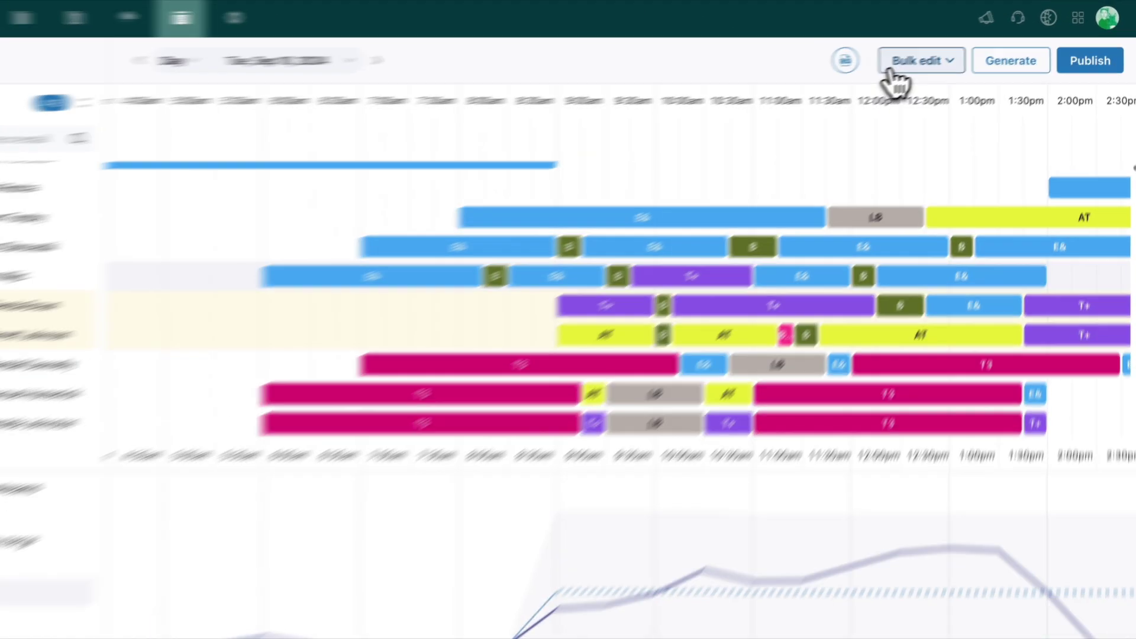
pyautogui.click(914, 60)
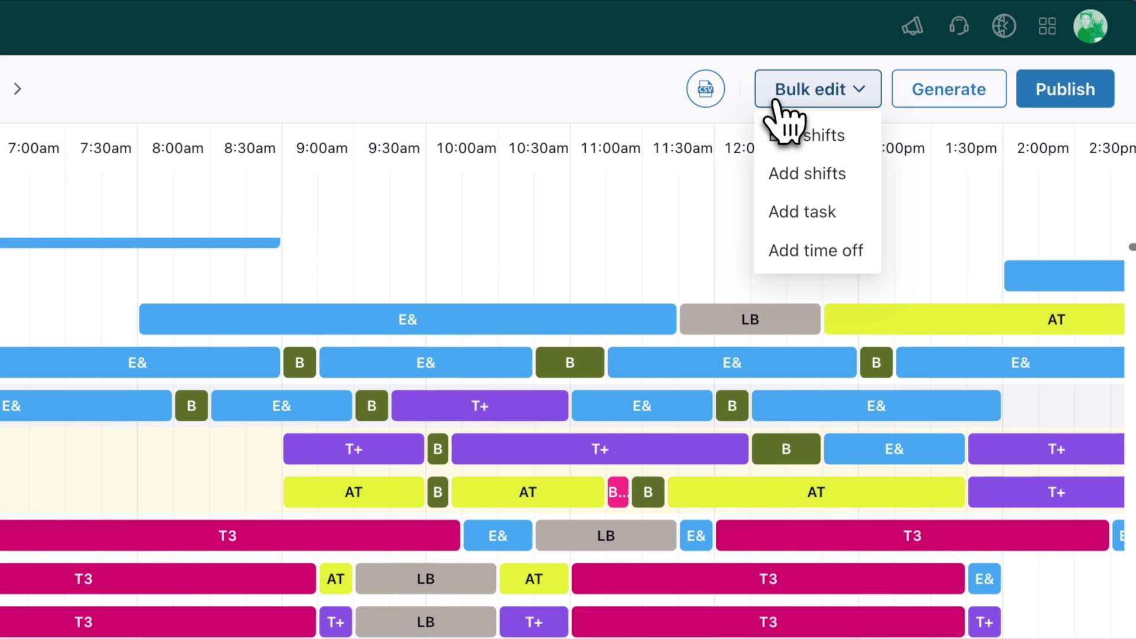
pyautogui.click(778, 102)
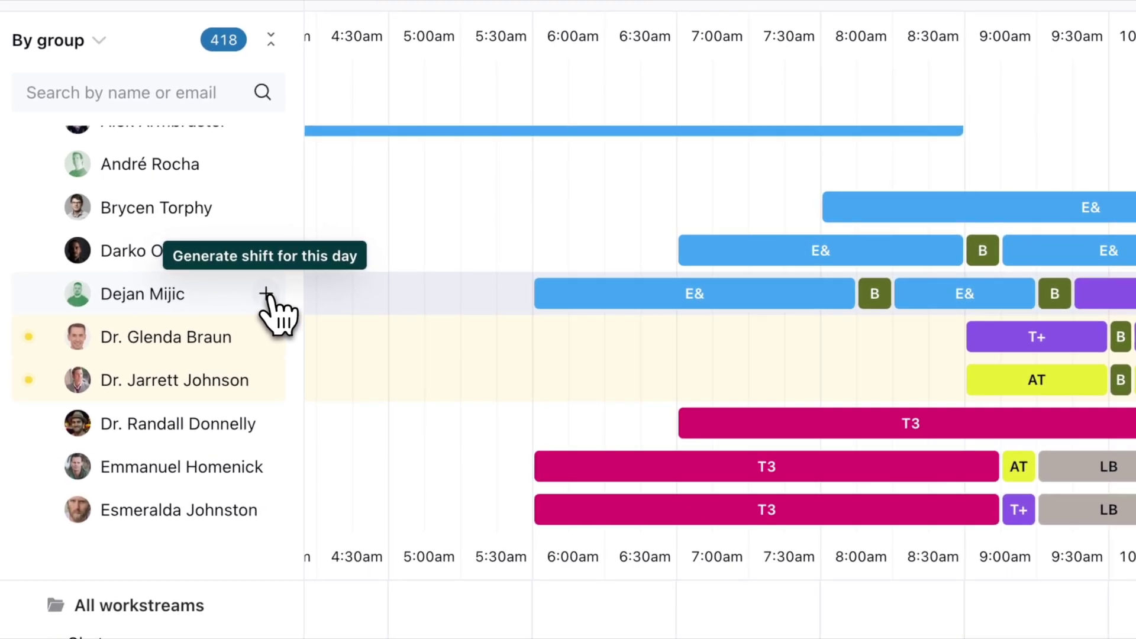
pyautogui.click(166, 256)
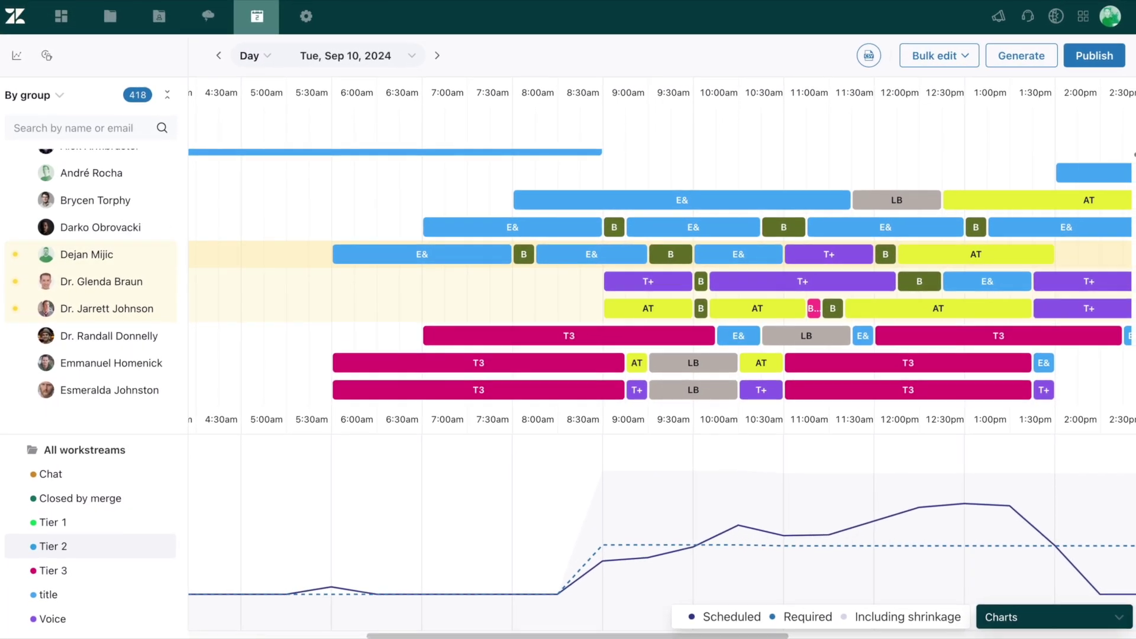
# Step: Turn off smart highlighting, view net staffing, then return the staffing panel to charts
pyautogui.click(1105, 617)
pyautogui.click(1101, 586)
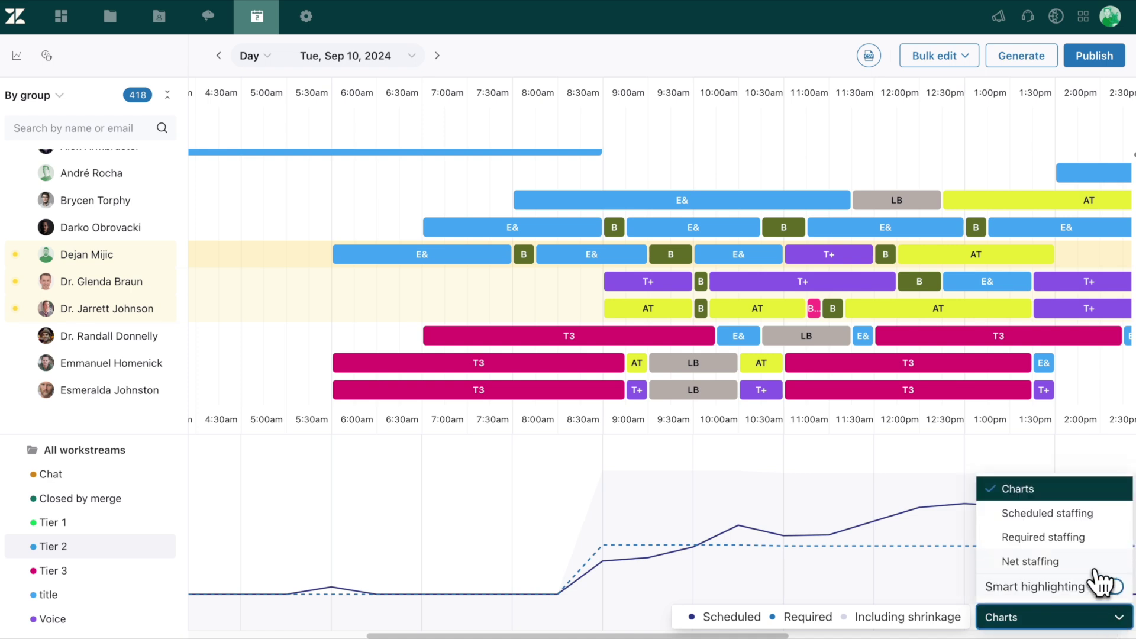
pyautogui.click(1097, 561)
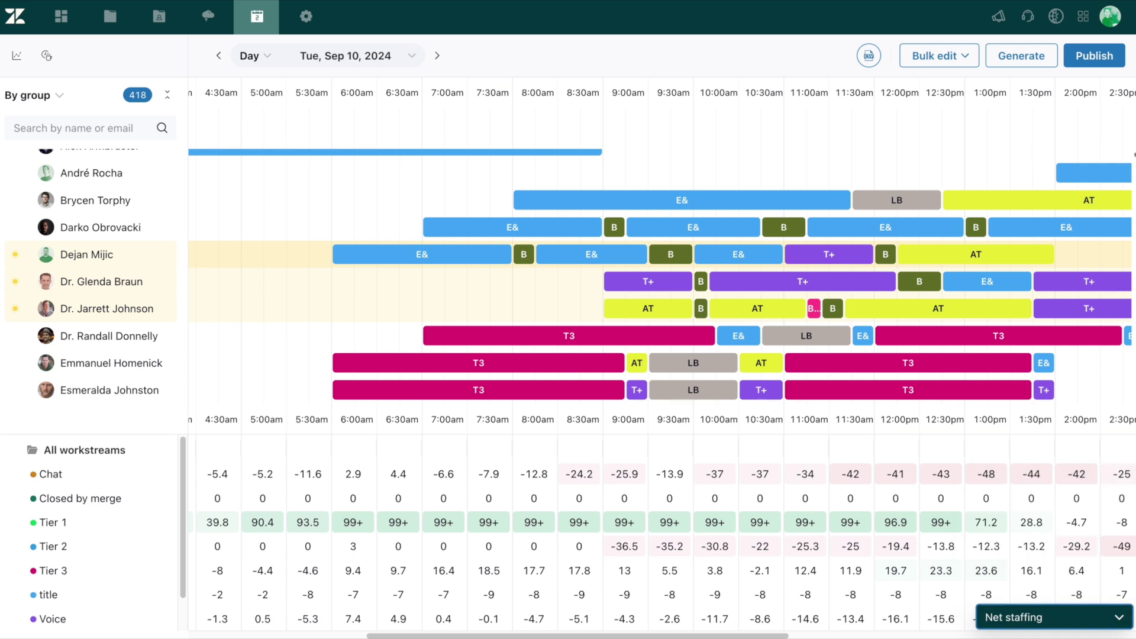
pyautogui.click(1116, 616)
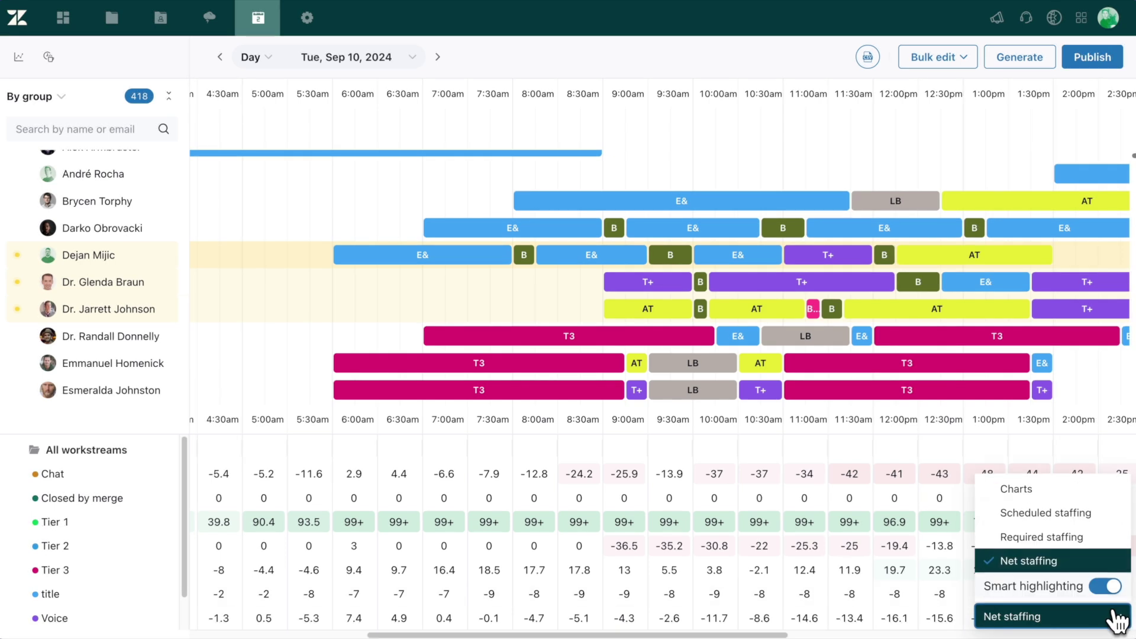
pyautogui.click(1102, 490)
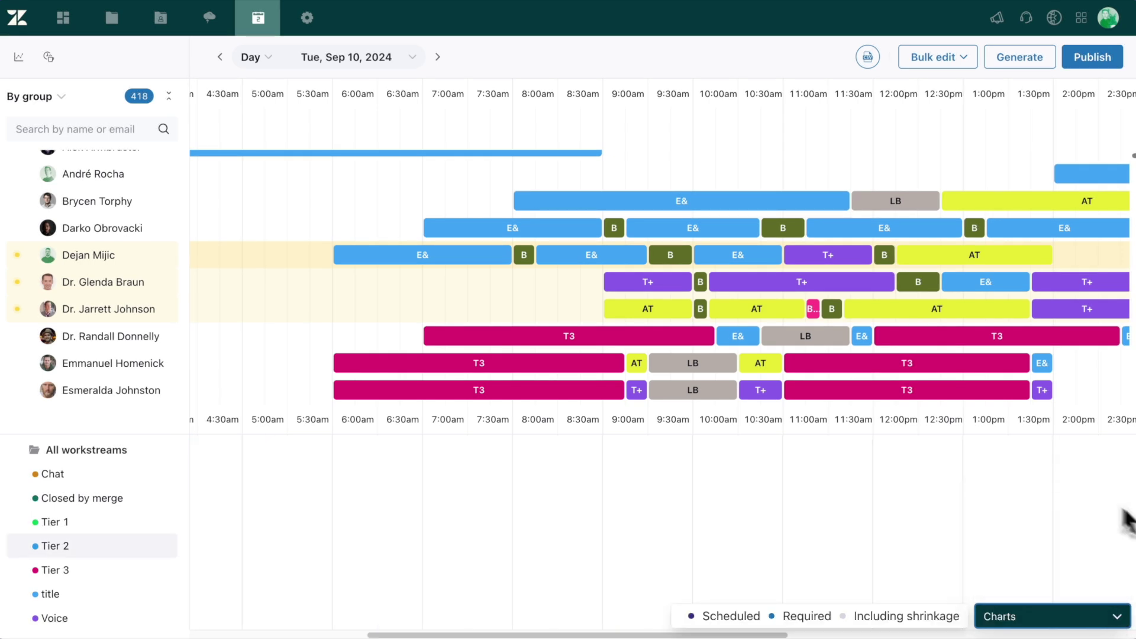
# Step: Publish the schedule with the Sep 10–Sep 10 date range unchanged
pyautogui.click(1094, 57)
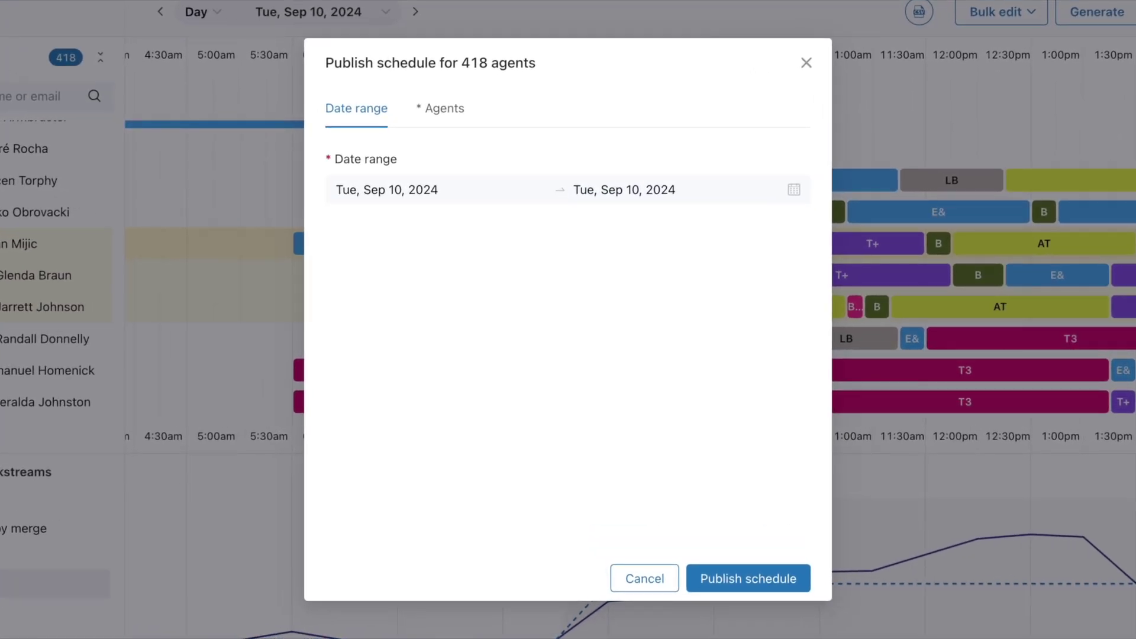
pyautogui.click(727, 579)
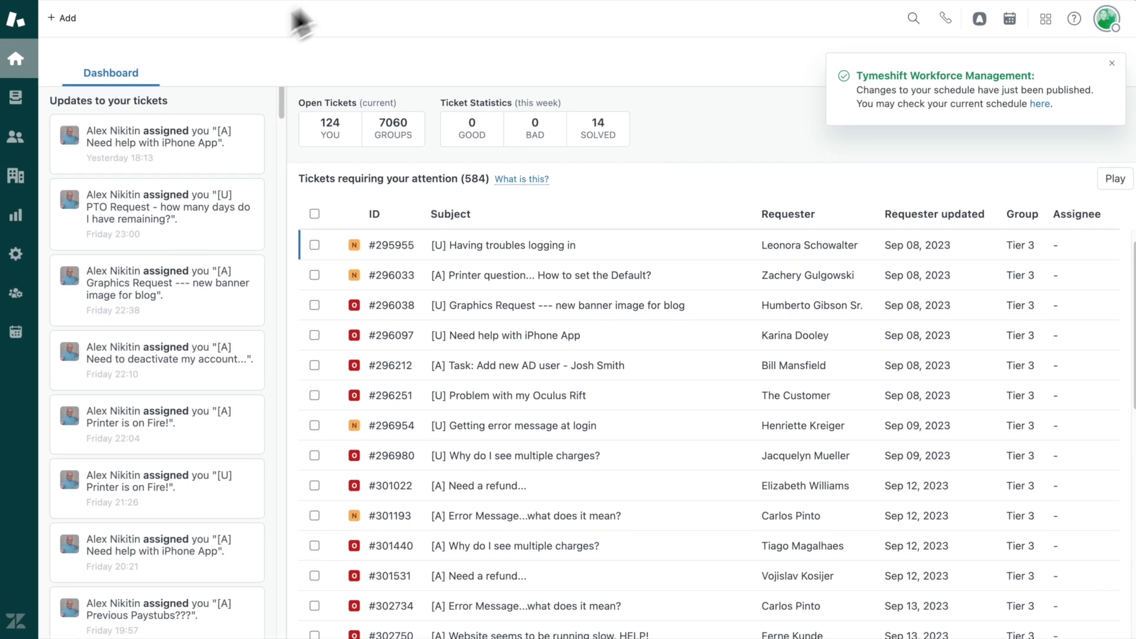
# Step: Open the Tymeshift schedule page and expand Time off requests to show the Sep 12 request
pyautogui.click(16, 331)
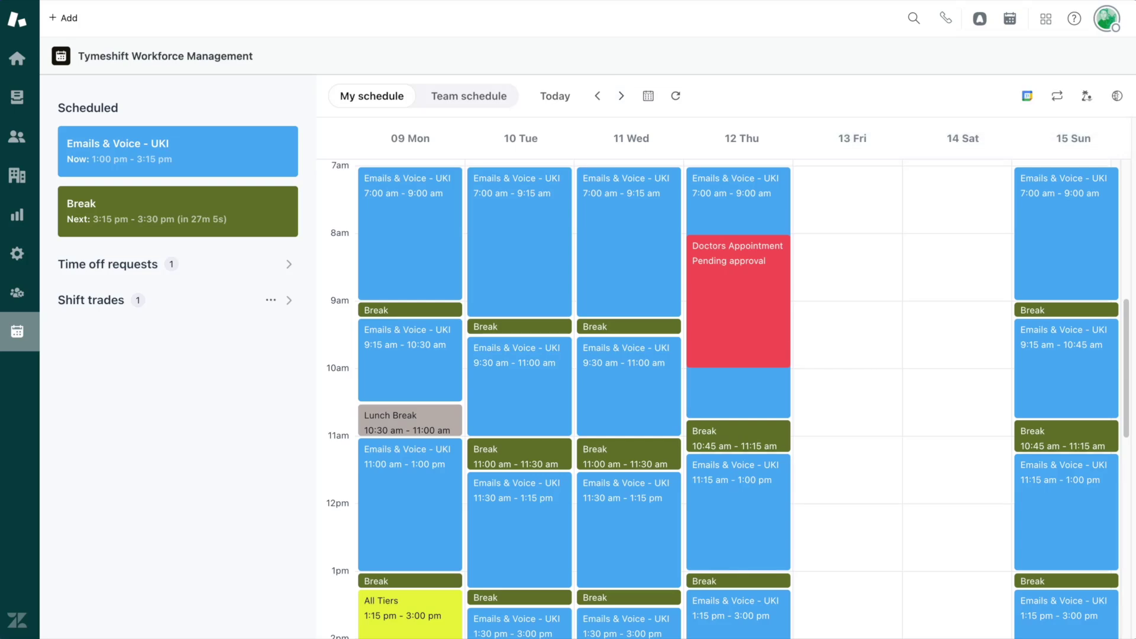
pyautogui.click(289, 264)
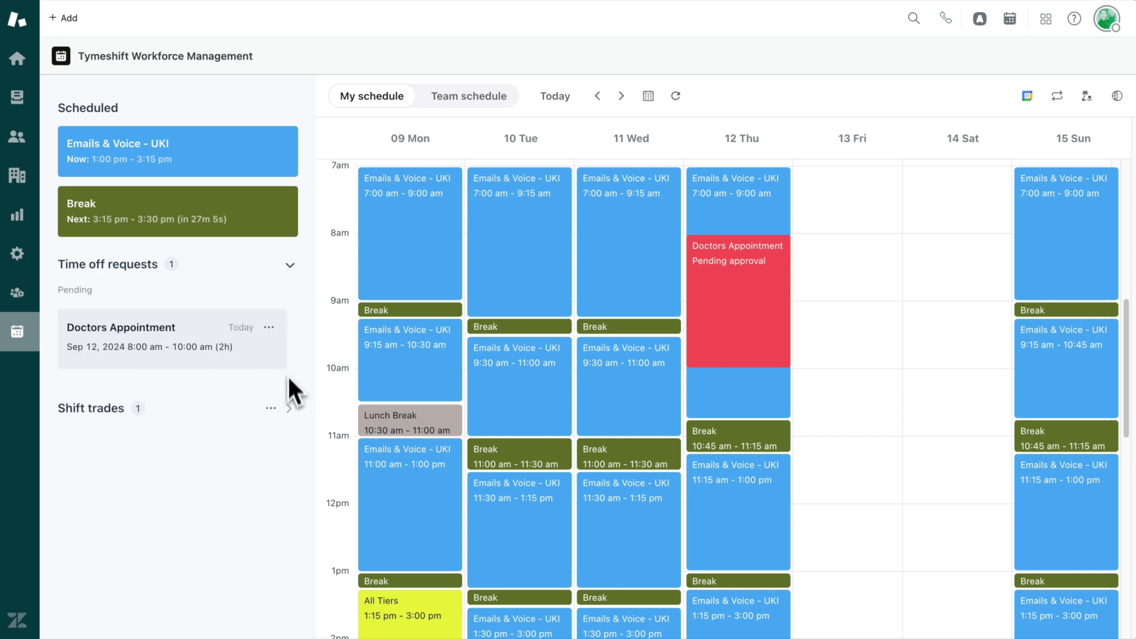
# Step: Expand Shift trades to show the pending Sep 18, 7:00am–3:00pm trade
pyautogui.click(289, 410)
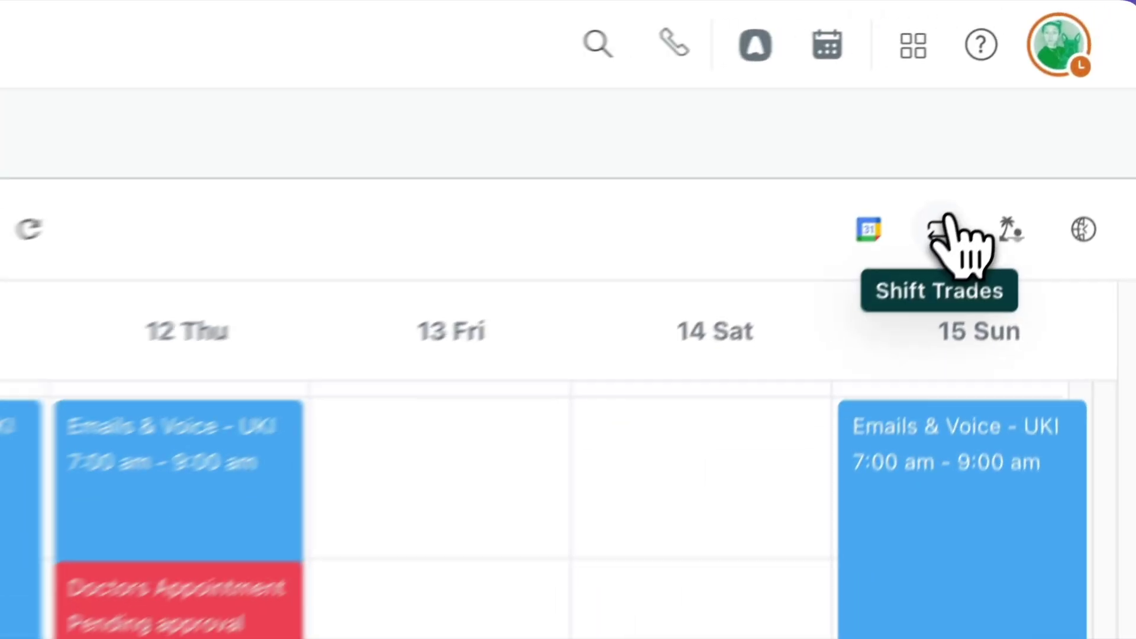
# Step: Offer the Sep 22 shift in trade for the pooled Wed, Sep 11 shift
pyautogui.click(1056, 96)
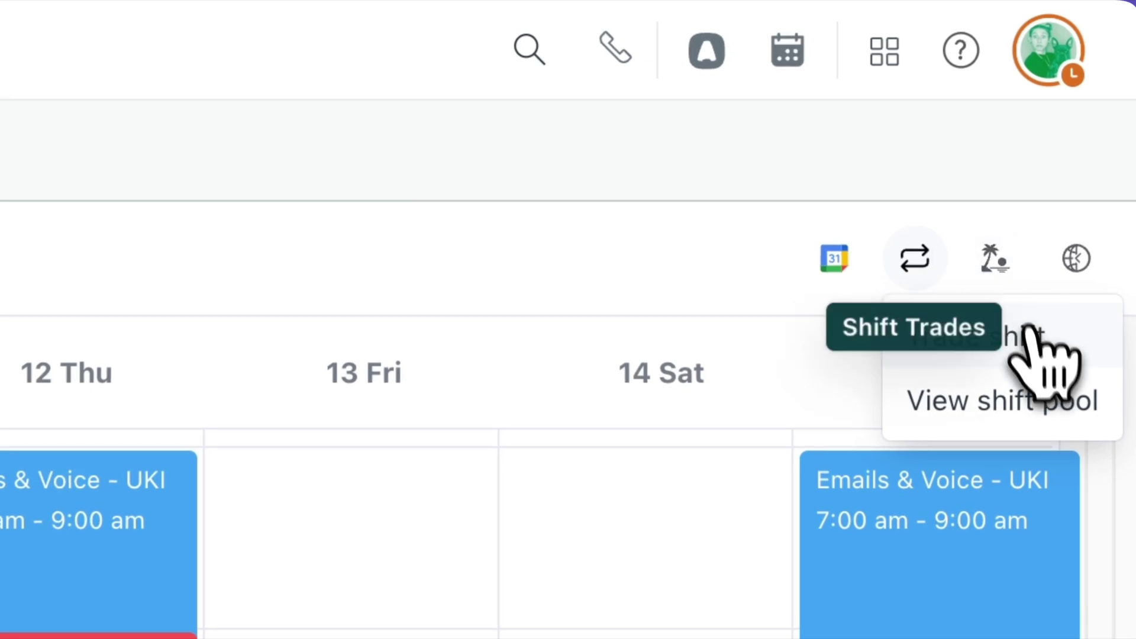
pyautogui.click(1042, 404)
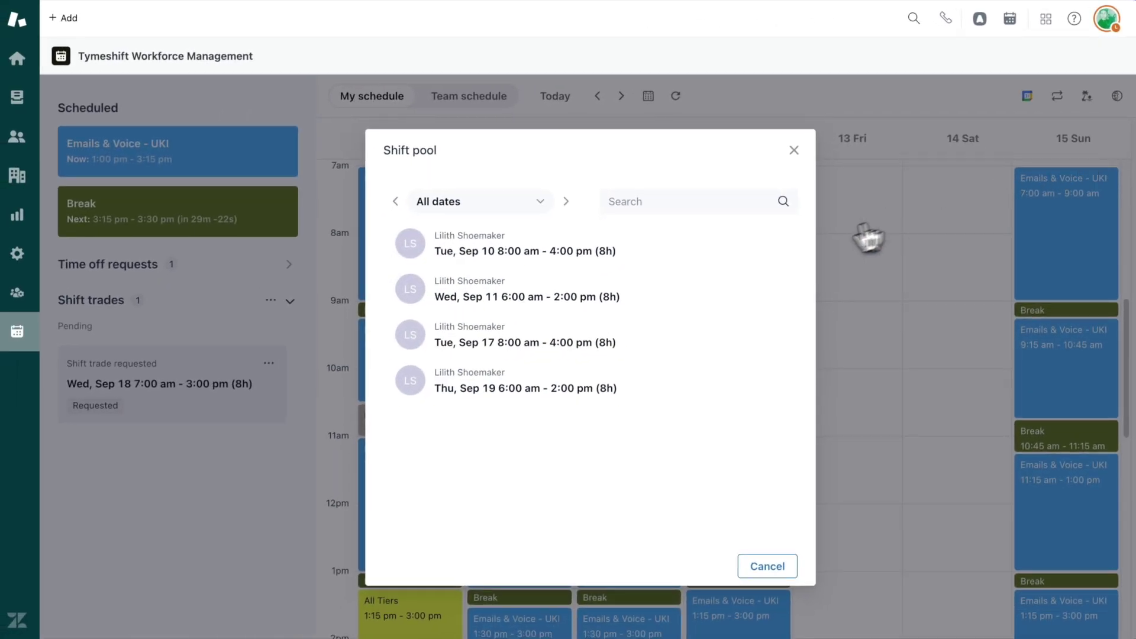
pyautogui.moveTo(586, 288)
pyautogui.click(768, 293)
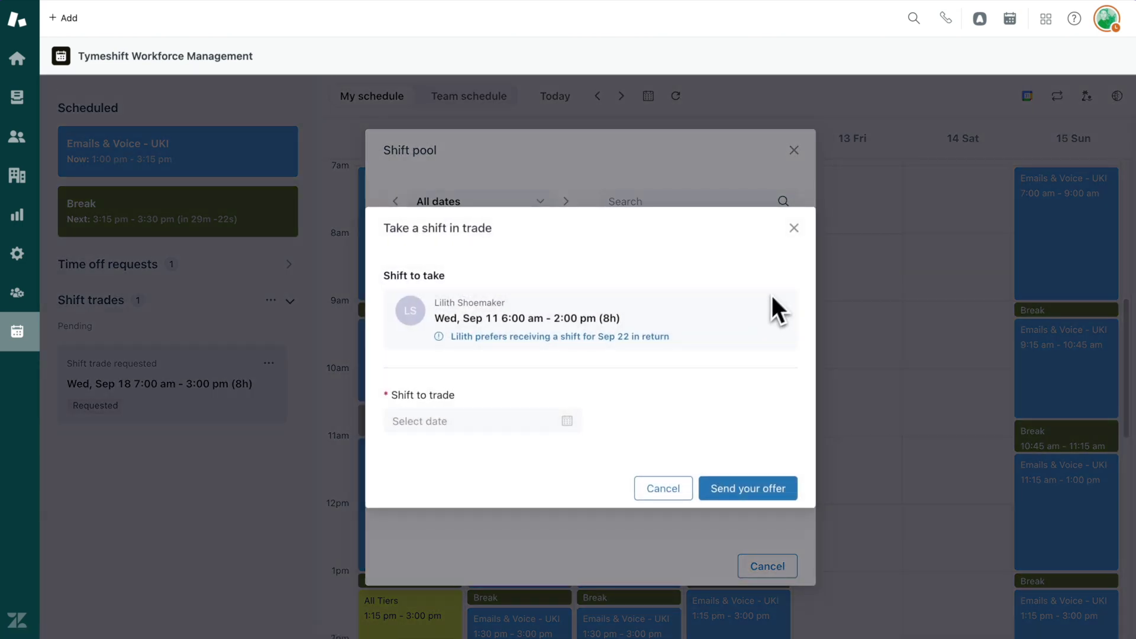
pyautogui.click(572, 428)
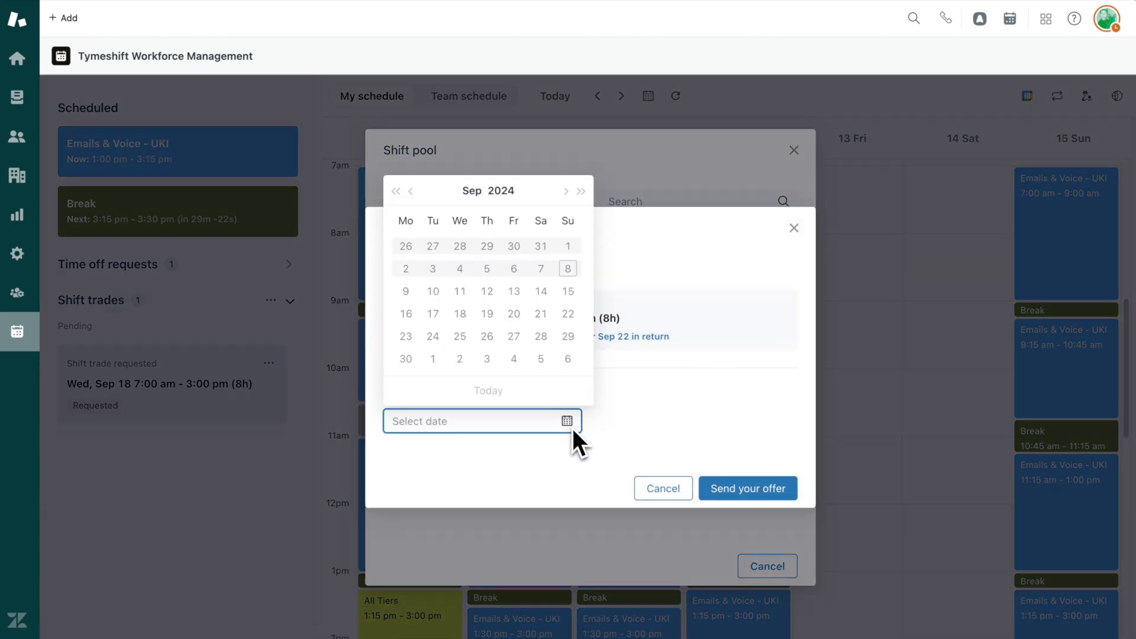
pyautogui.click(572, 316)
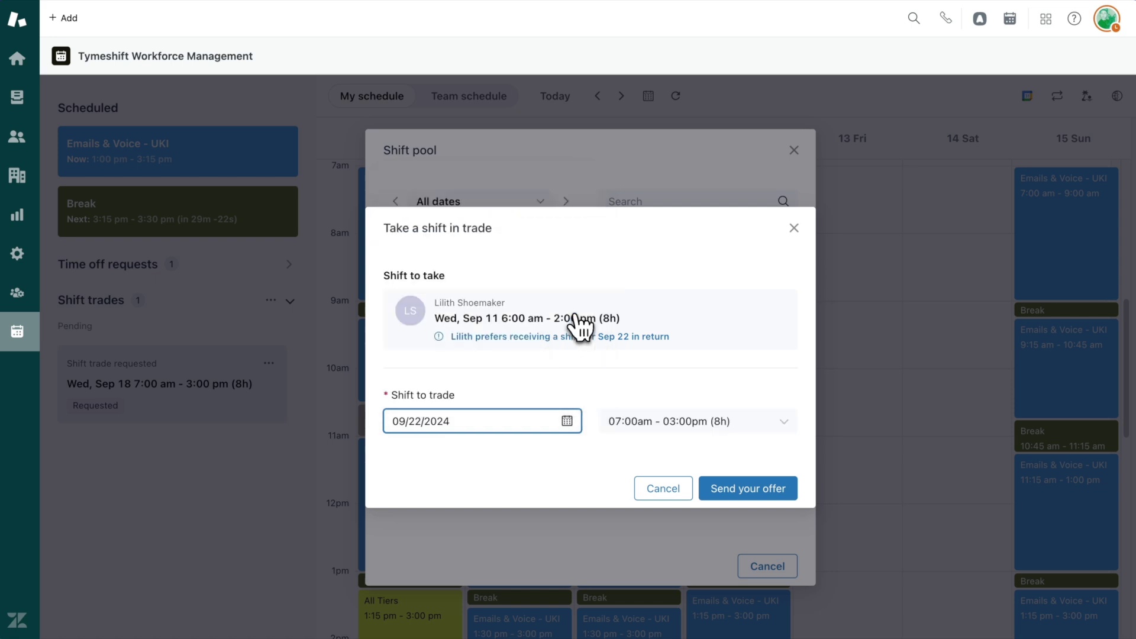
pyautogui.click(747, 489)
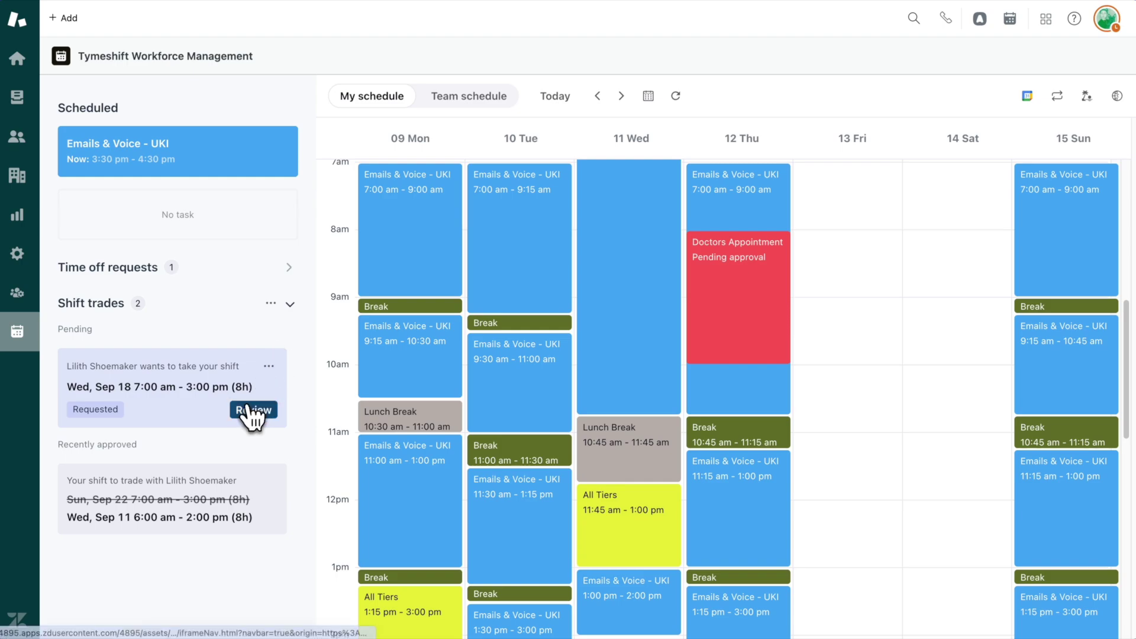
pyautogui.click(254, 411)
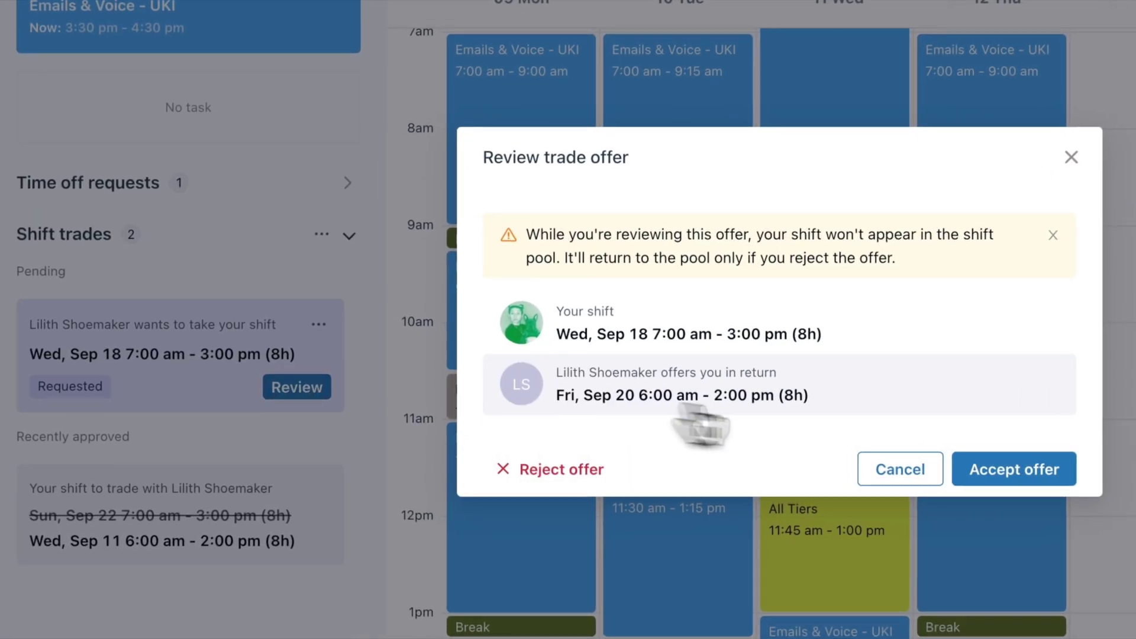
pyautogui.click(994, 483)
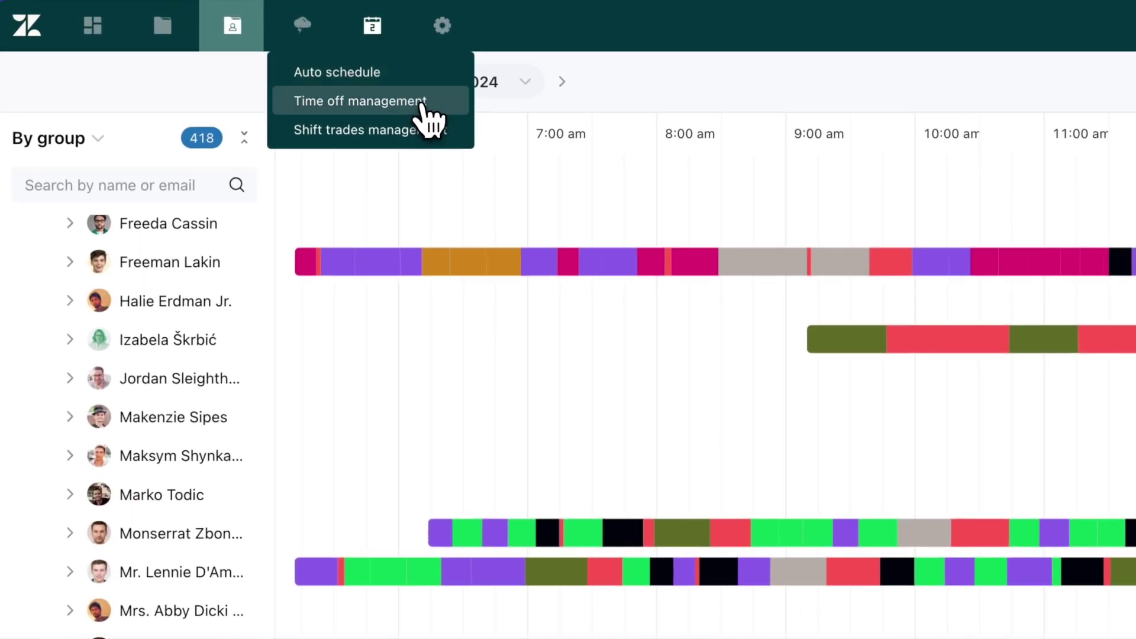
pyautogui.click(419, 102)
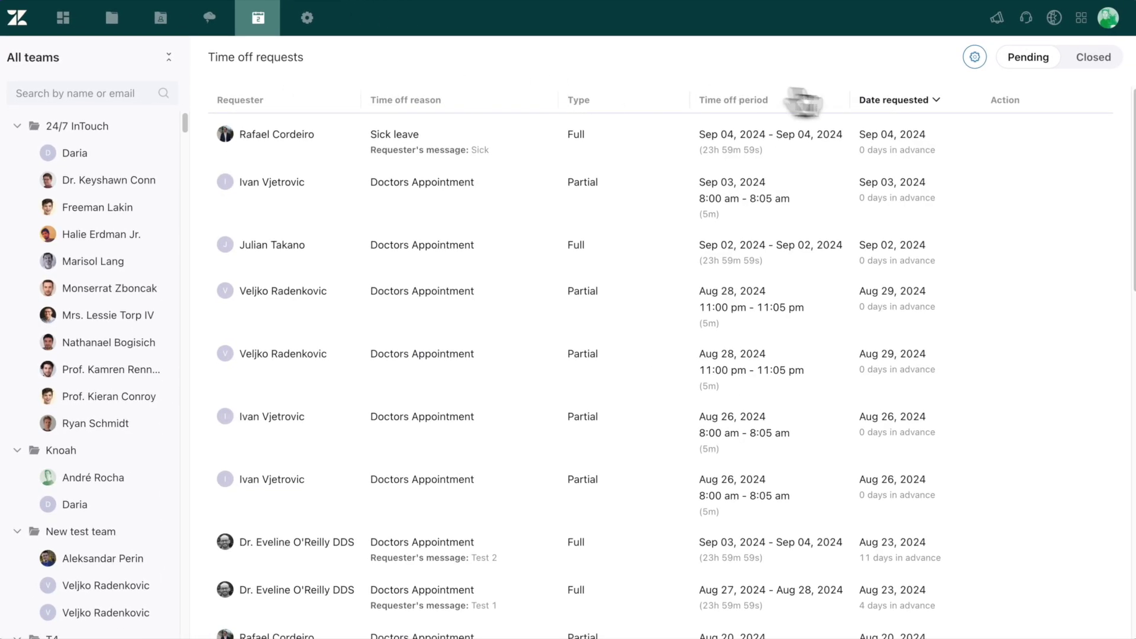
# Step: Approve the Sep 04 sick leave, then approve Ivan's Sep 03 Doctors Appointment with 'Sounds good!'
pyautogui.click(1014, 141)
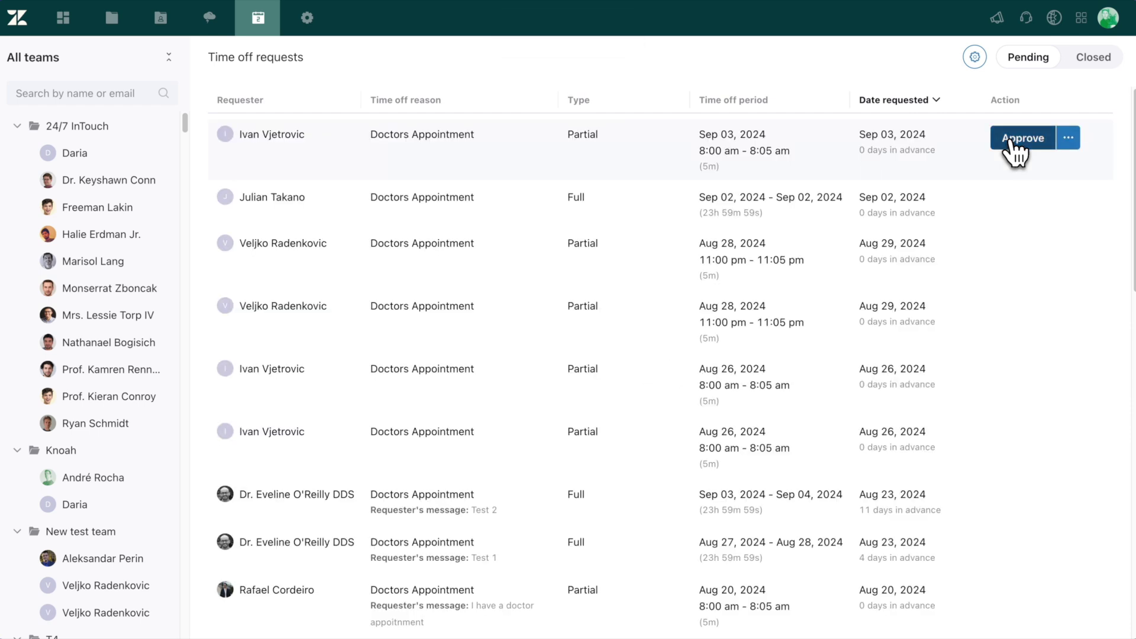
pyautogui.click(1066, 140)
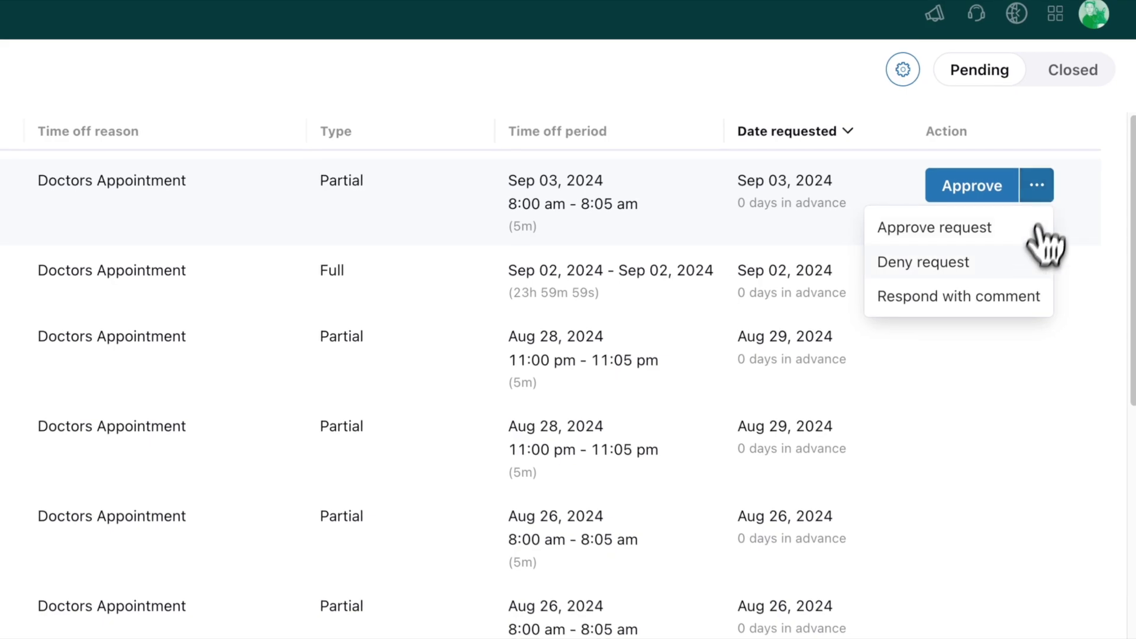
pyautogui.click(1032, 302)
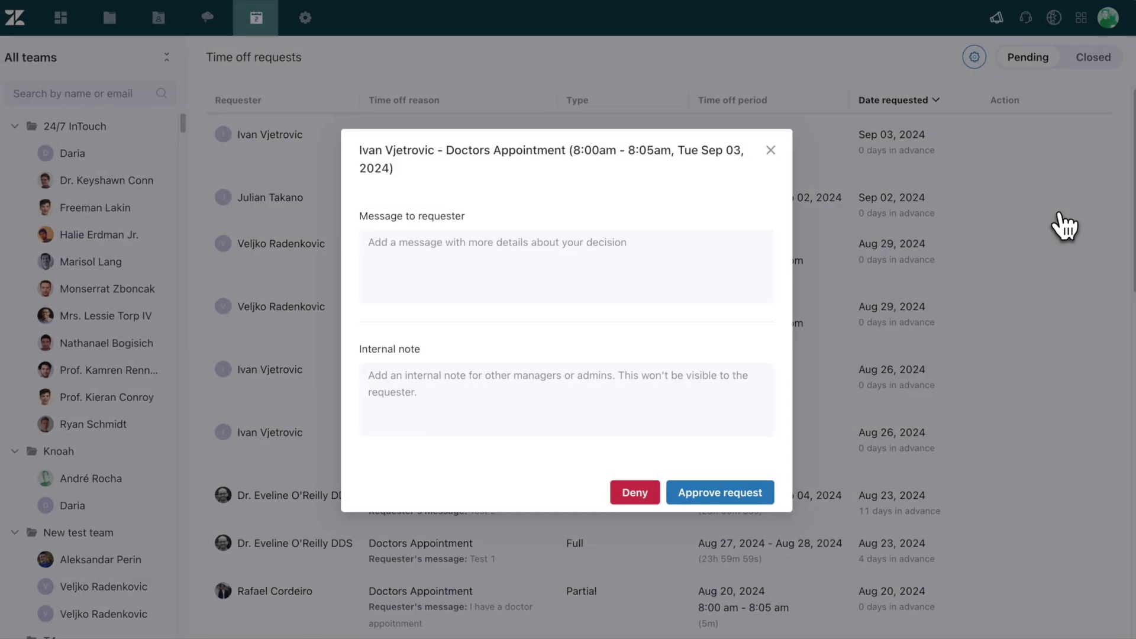
pyautogui.click(546, 259)
pyautogui.write('Sou')
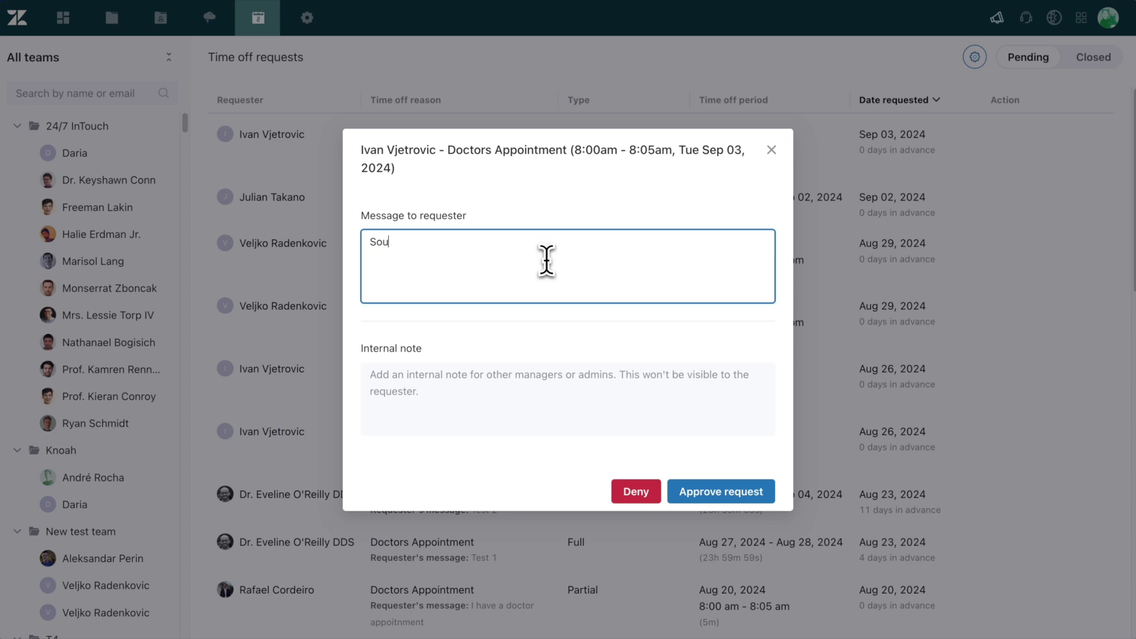
pyautogui.write('nds good!')
pyautogui.click(713, 495)
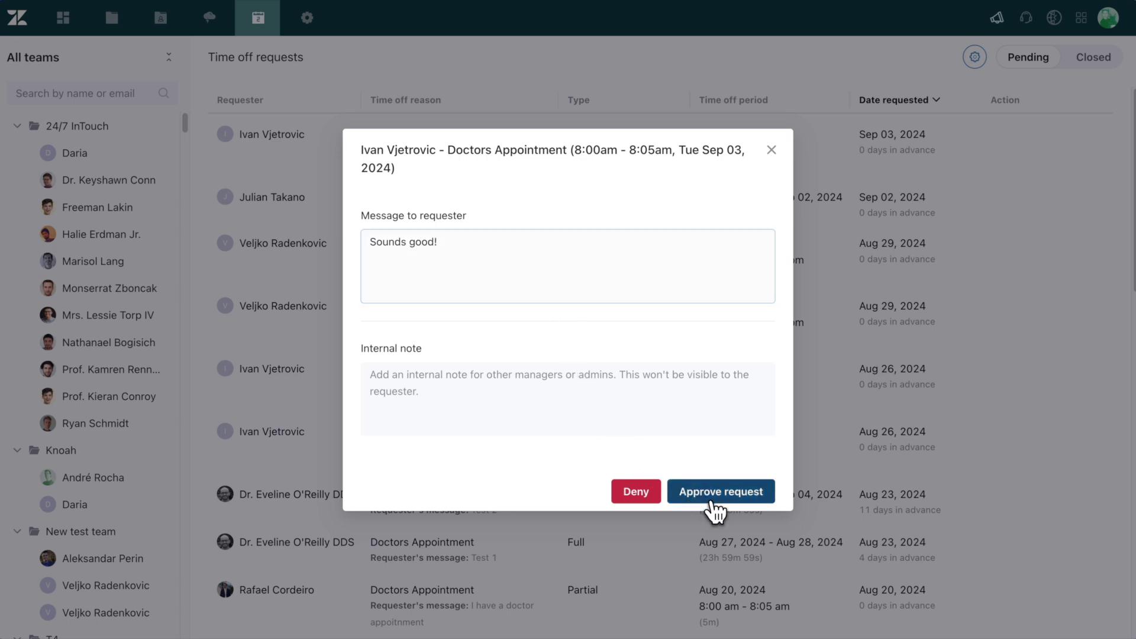